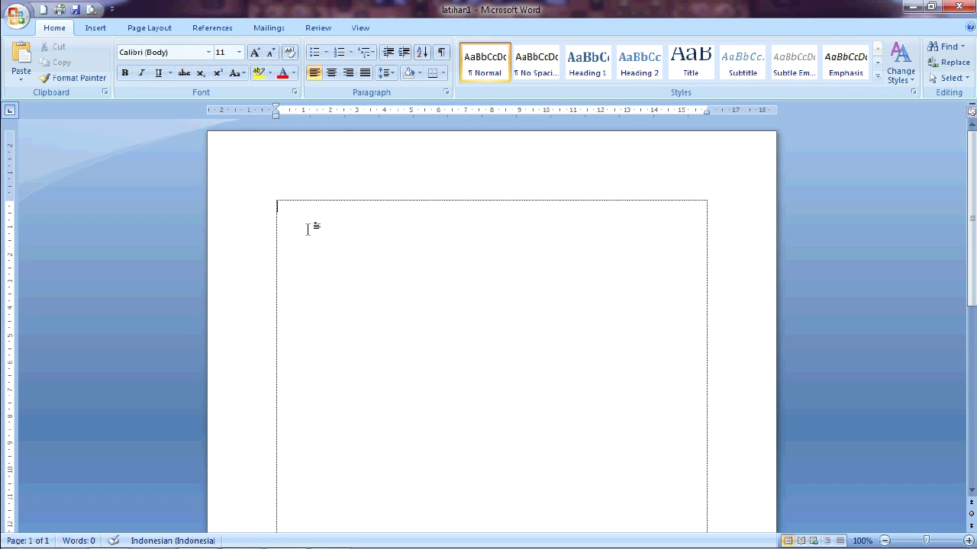
# Write "Latihan dan belajar microsoft office 2007" as the first line and "Bersama" followed by the presenter's name as the second line.
pyautogui.write('latihan dan belajar microsoft office 2007')
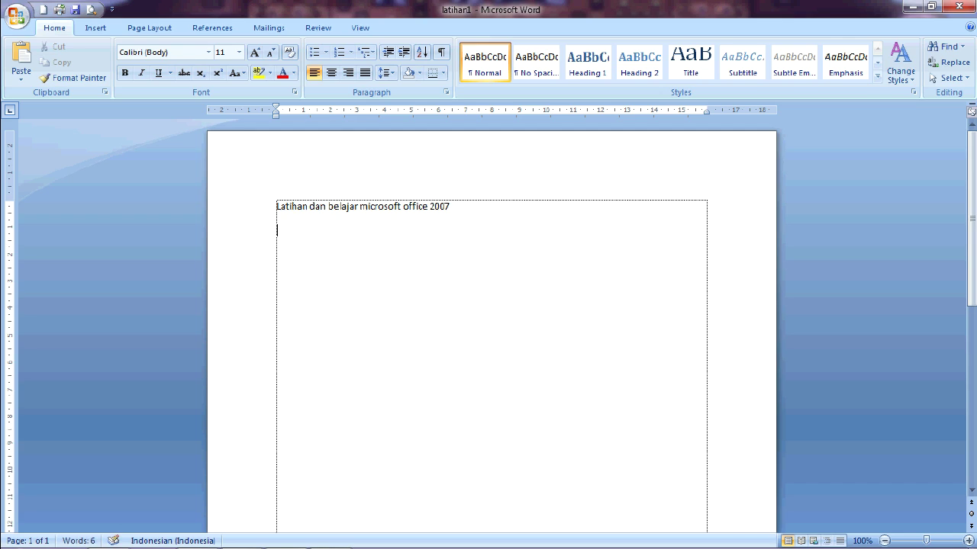
pyautogui.write('de')
pyautogui.write('an wo')
pyautogui.write('a')
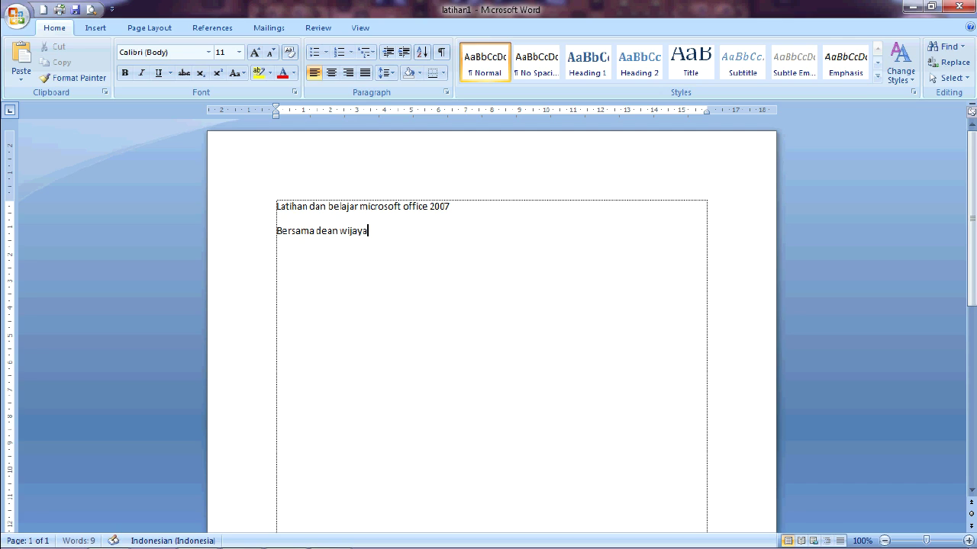
pyautogui.write('jayed')
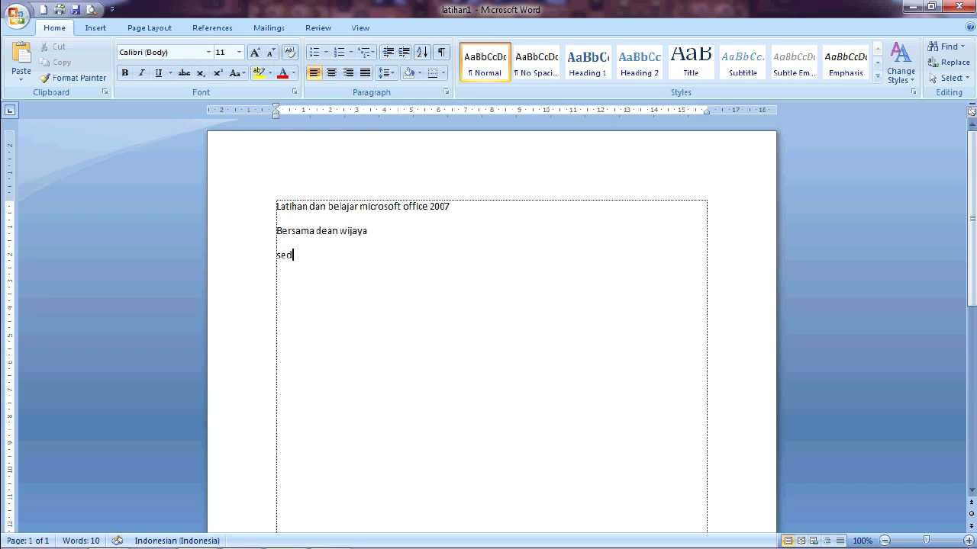
# Write the third line as "Secara singkat padat , maaf kalau kurang jelas.".
pyautogui.write(' s')
pyautogui.write('ingkat ')
pyautogui.write('pafa')
pyautogui.press('BackSpace')
pyautogui.press('BackSpace')
pyautogui.write('dat')
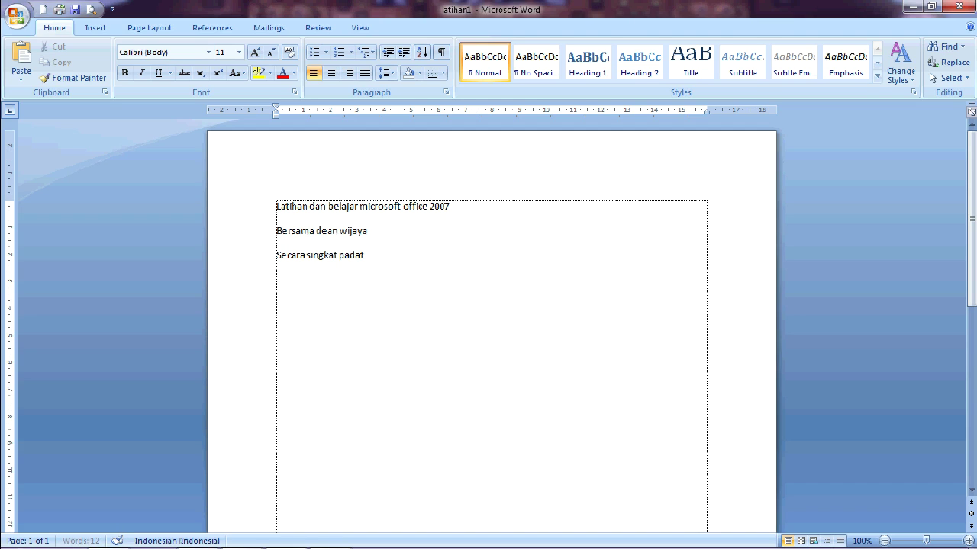
pyautogui.write(' , maaf kalau kurang jelas.')
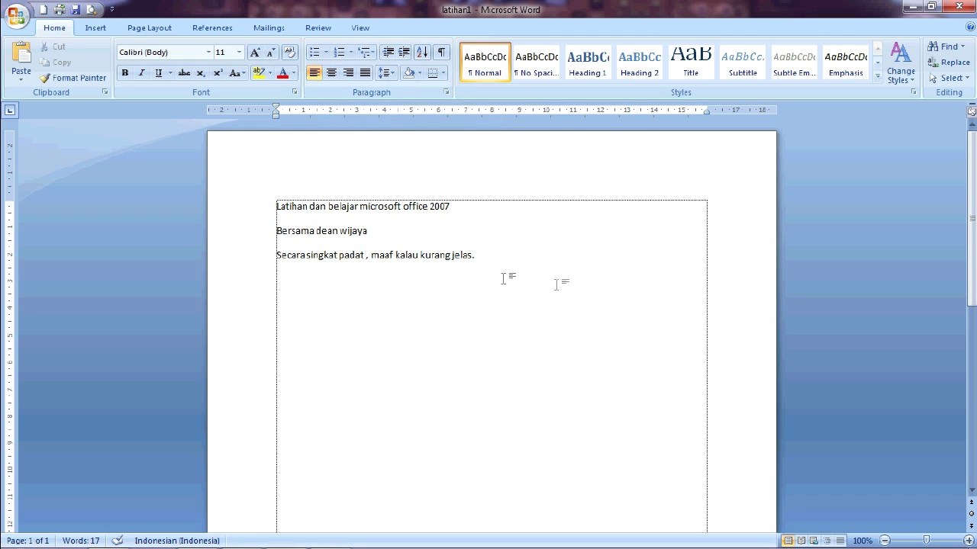
# Add two plain-text lines numbered 1 and 2 below the third line, completing the first as "1.daftar isi".
pyautogui.press('Return')
pyautogui.write('1')
pyautogui.press('Return')
pyautogui.write('2')
pyautogui.click(283, 279)
pyautogui.write('.m')
pyautogui.press('BackSpace')
pyautogui.press('BackSpace')
pyautogui.write('daftar isi')
pyautogui.press('Down')
# Complete the second numbered line as "2.kata pengantar".
pyautogui.write('.pengar')
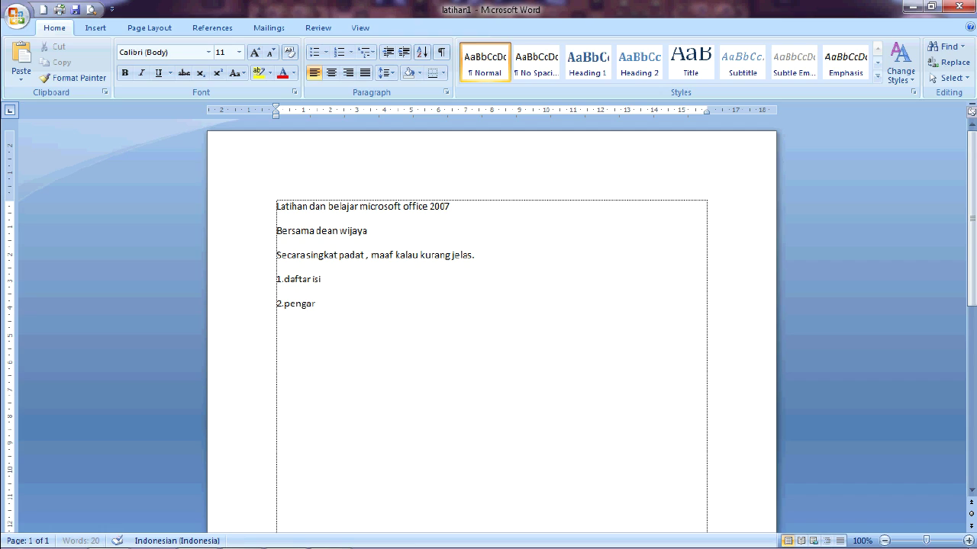
pyautogui.press('BackSpace')
pyautogui.press('BackSpace')
pyautogui.press('BackSpace')
pyautogui.write('kata pengantar')
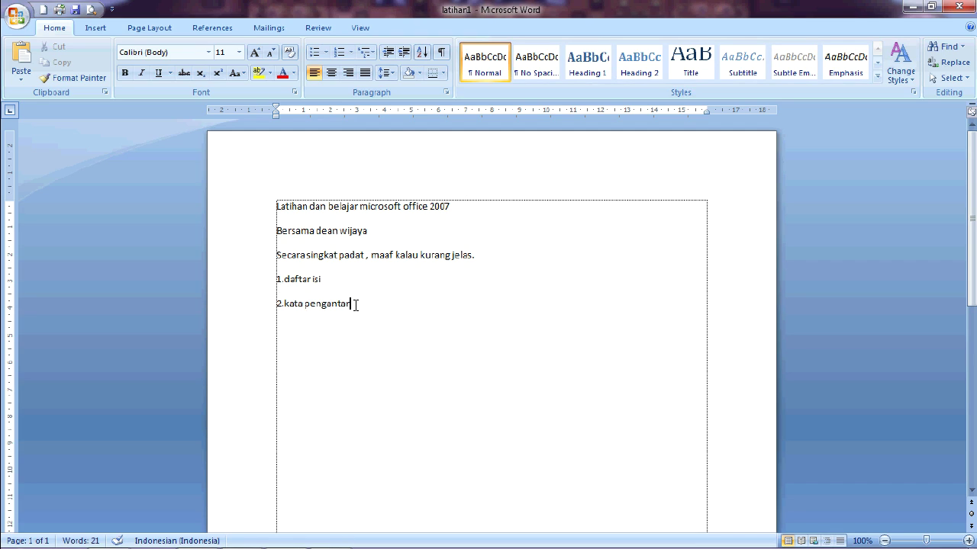
pyautogui.press('Return')
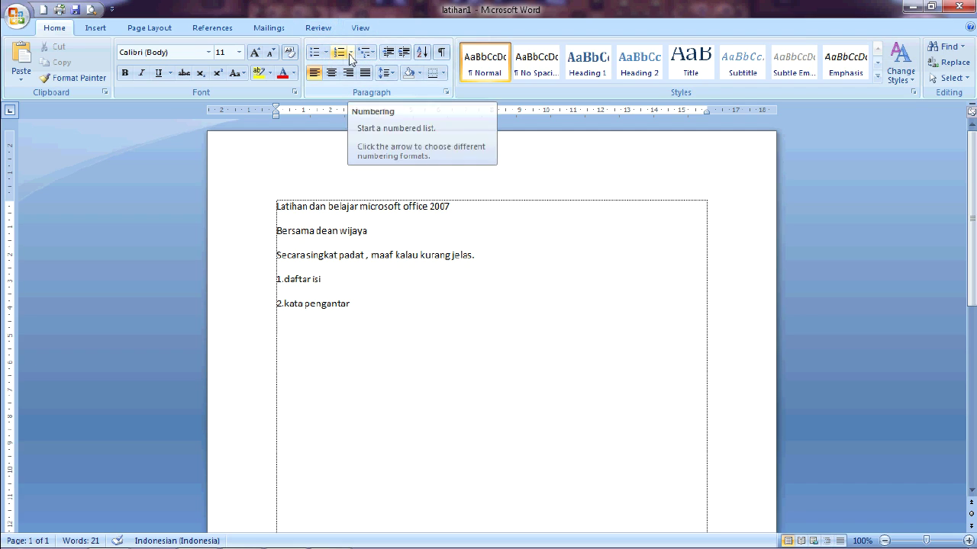
# Examine the bullet styles and numbering formats available for the daftar isi and kata pengantar lines.
pyautogui.moveTo(354, 306); pyautogui.dragTo(270, 282)
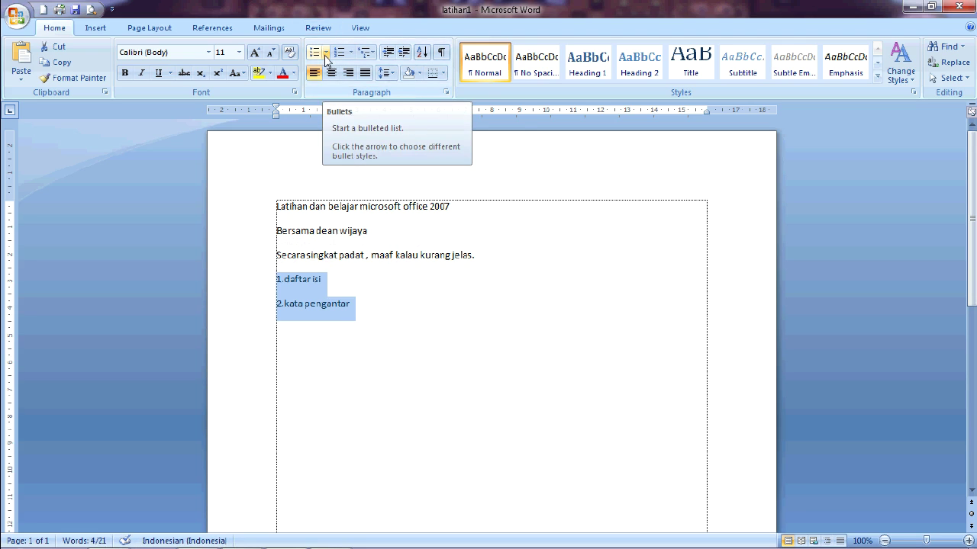
pyautogui.click(325, 54)
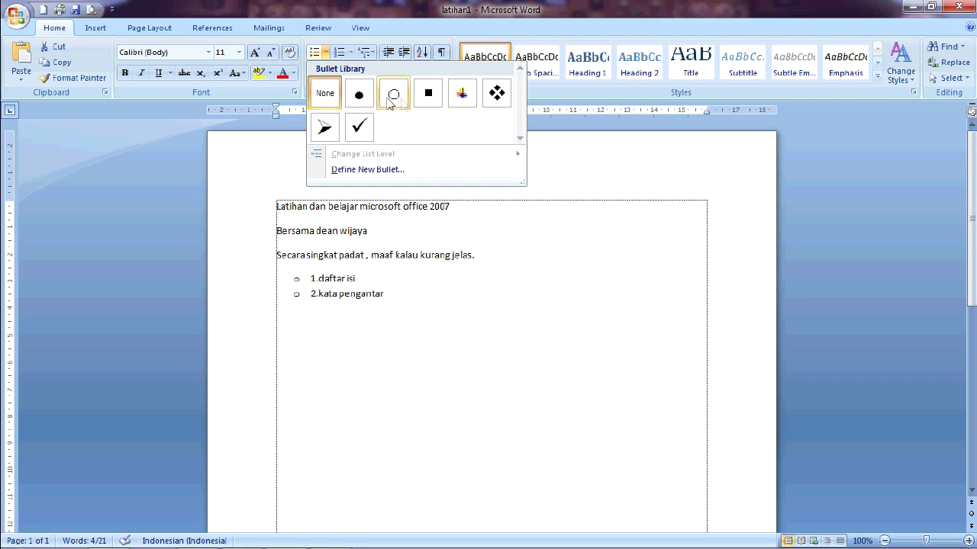
pyautogui.click(350, 53)
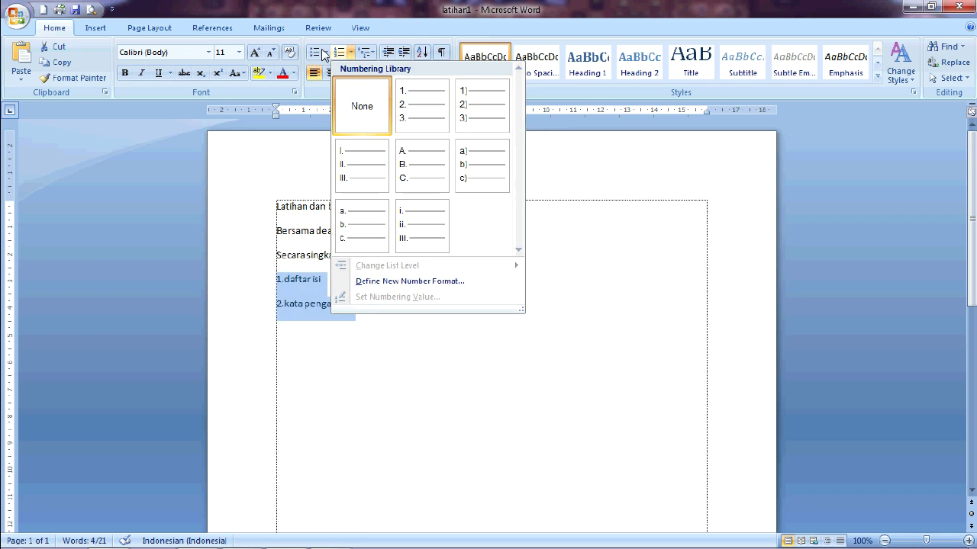
pyautogui.click(278, 321)
# Delete the hand-typed prefixes "2." and "1." from the kata pengantar and daftar isi lines.
pyautogui.click(284, 293)
pyautogui.moveTo(285, 302); pyautogui.dragTo(282, 302)
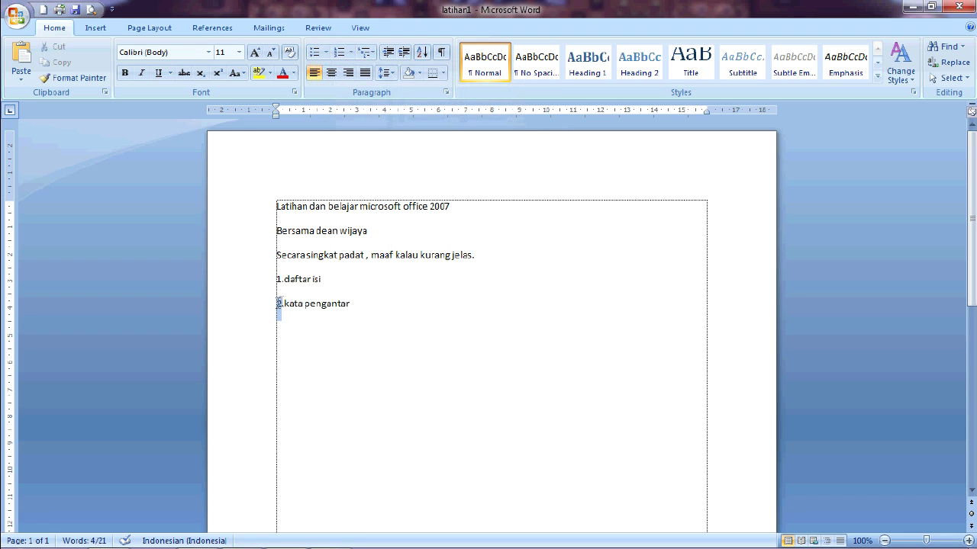
pyautogui.press('Delete')
pyautogui.press('Delete')
pyautogui.moveTo(278, 279); pyautogui.dragTo(282, 279)
pyautogui.press('Delete')
pyautogui.press('Delete')
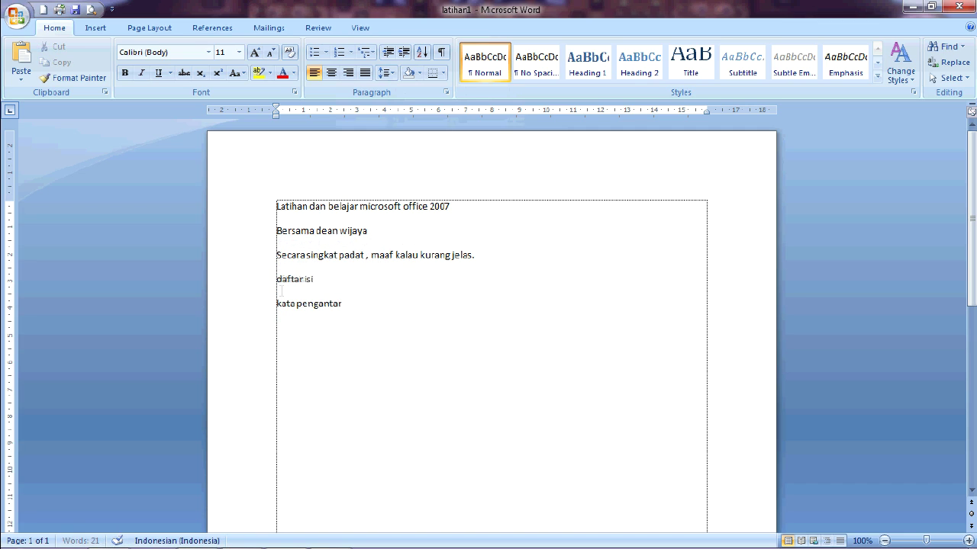
# Format the daftar isi and kata pengantar lines as an automatic 1., 2. numbered list.
pyautogui.moveTo(339, 304); pyautogui.dragTo(290, 290)
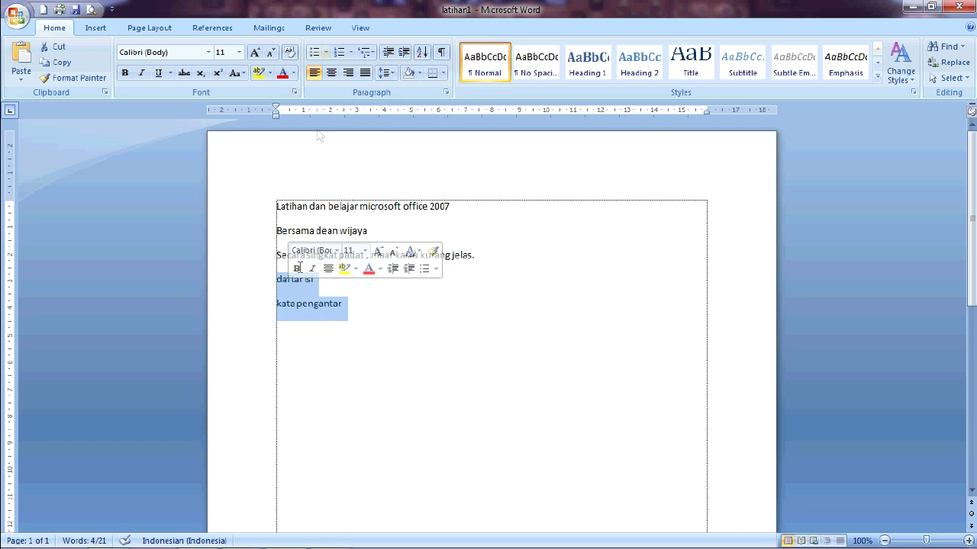
pyautogui.click(344, 55)
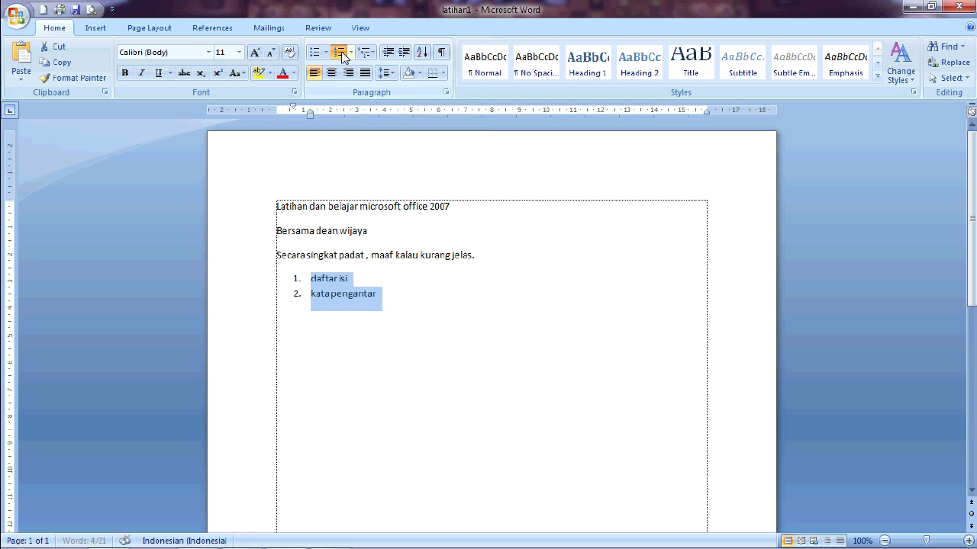
pyautogui.click(328, 295)
# Add "pembukaan" as the third item of the numbered list and start an empty fourth item.
pyautogui.click(385, 297)
pyautogui.press('Return')
pyautogui.press('Return')
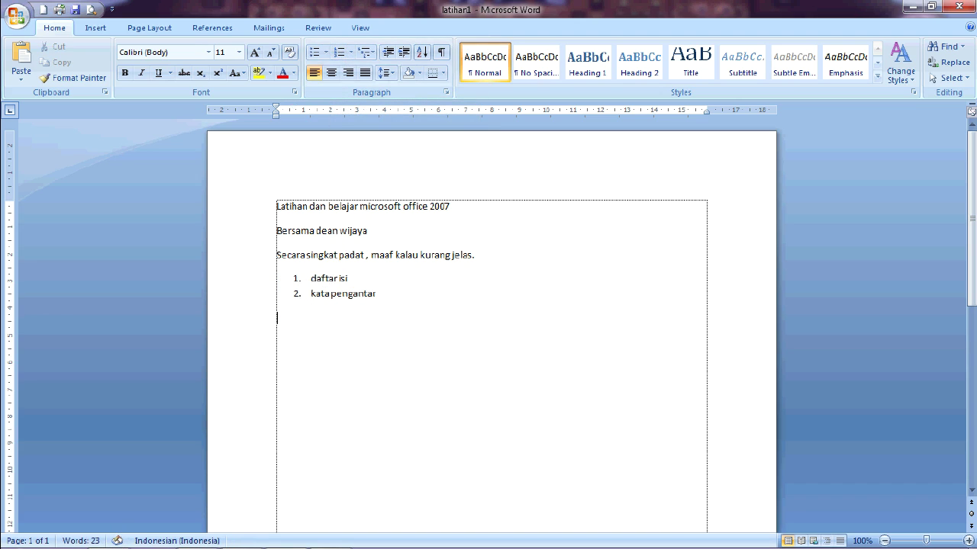
pyautogui.press('BackSpace')
pyautogui.press('BackSpace')
pyautogui.write('r')
pyautogui.press('Return')
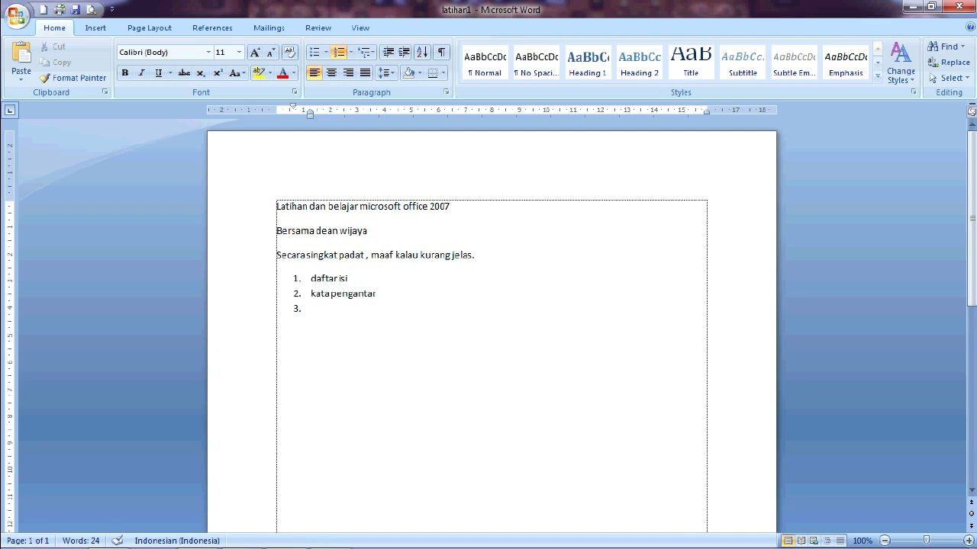
pyautogui.write('pembukaan')
pyautogui.press('Return')
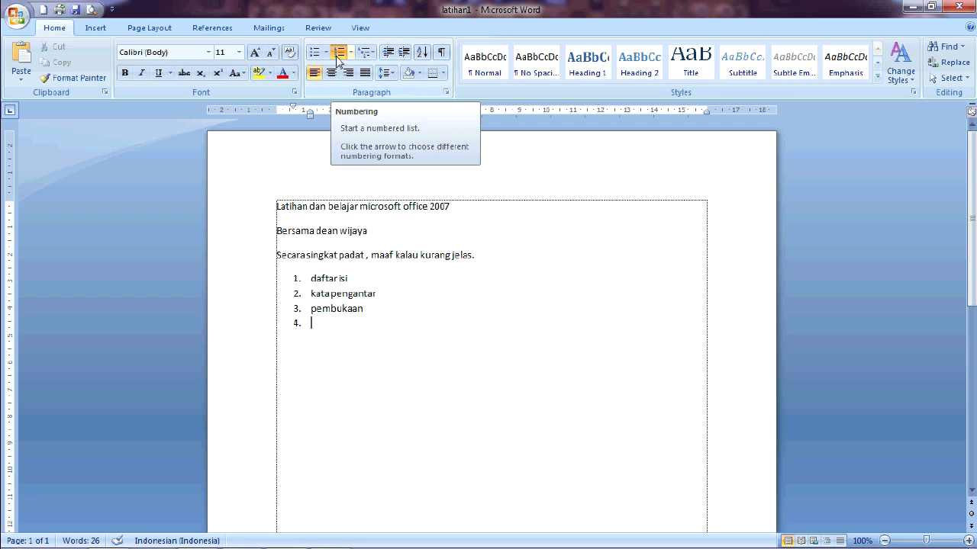
# Look through the multilevel list styles available for the numbered list.
pyautogui.click(373, 55)
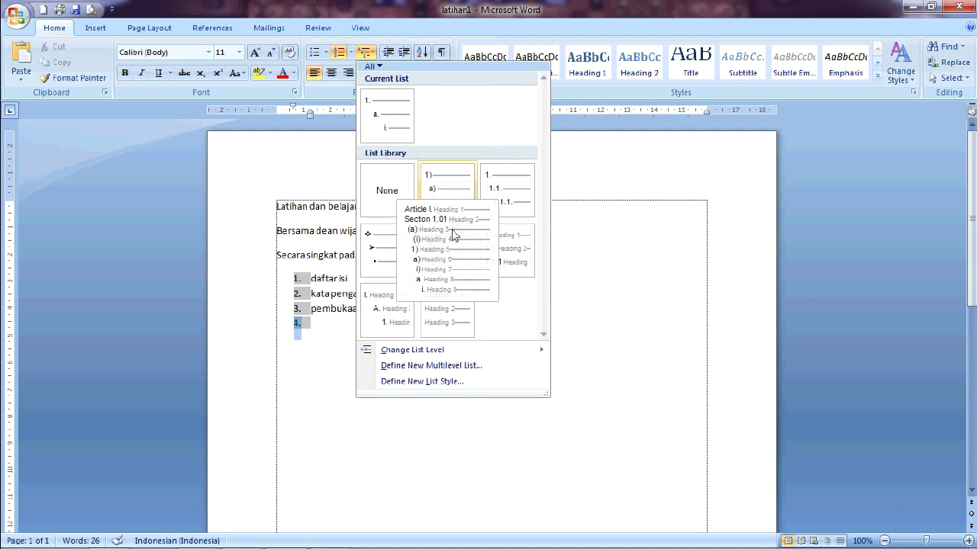
pyautogui.click(321, 323)
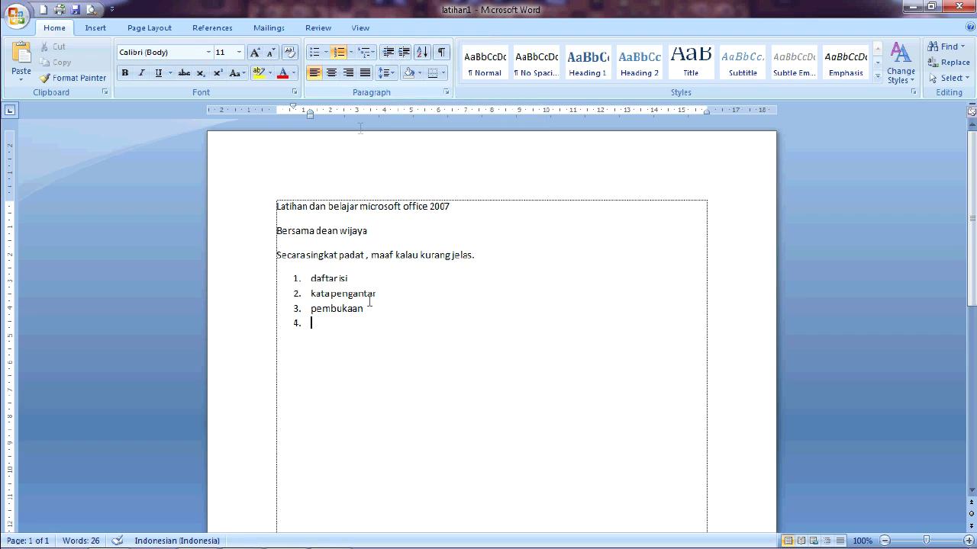
# Try increasing the indent of the pembukaan item by one list level, and undo the change.
pyautogui.moveTo(372, 309); pyautogui.dragTo(316, 309)
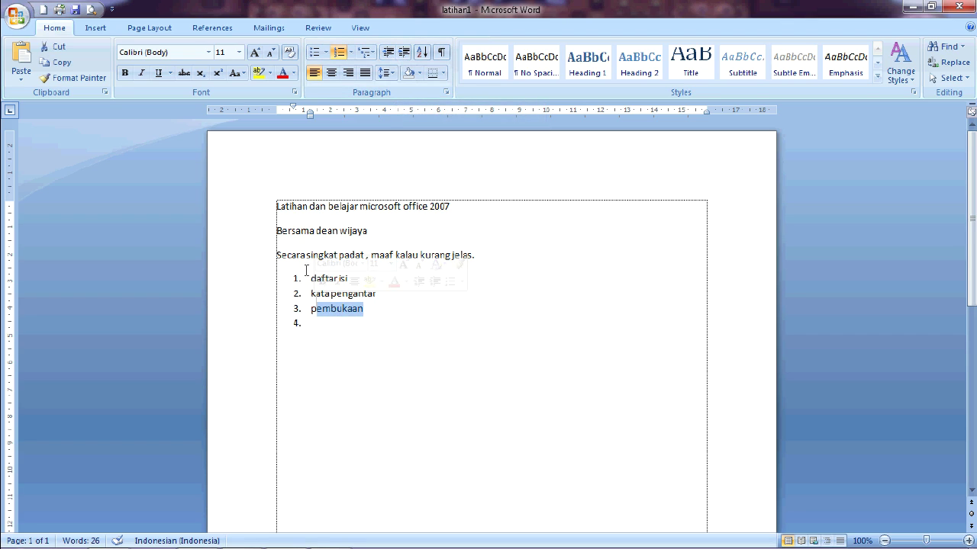
pyautogui.click(404, 51)
pyautogui.click(456, 306)
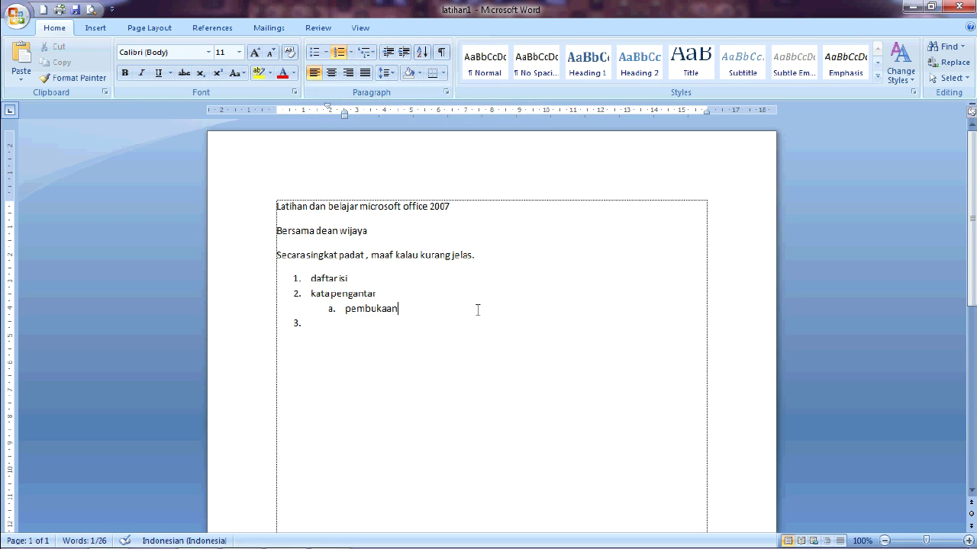
pyautogui.hotkey('ctrl', 'z')
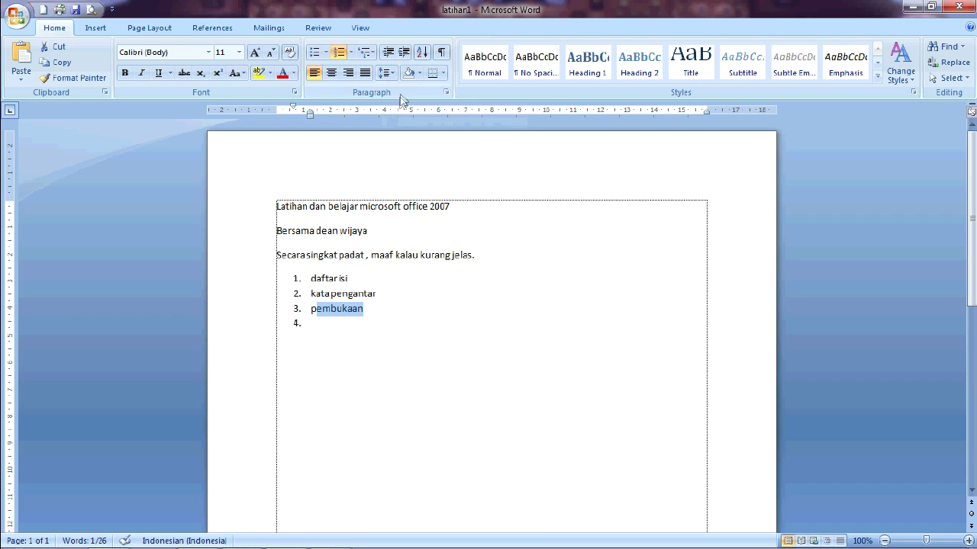
# Insert three tabs before "maaf kalau kurang jelas." in the third line.
pyautogui.click(371, 255)
pyautogui.press('Tab')
pyautogui.press('Tab')
pyautogui.press('Tab')
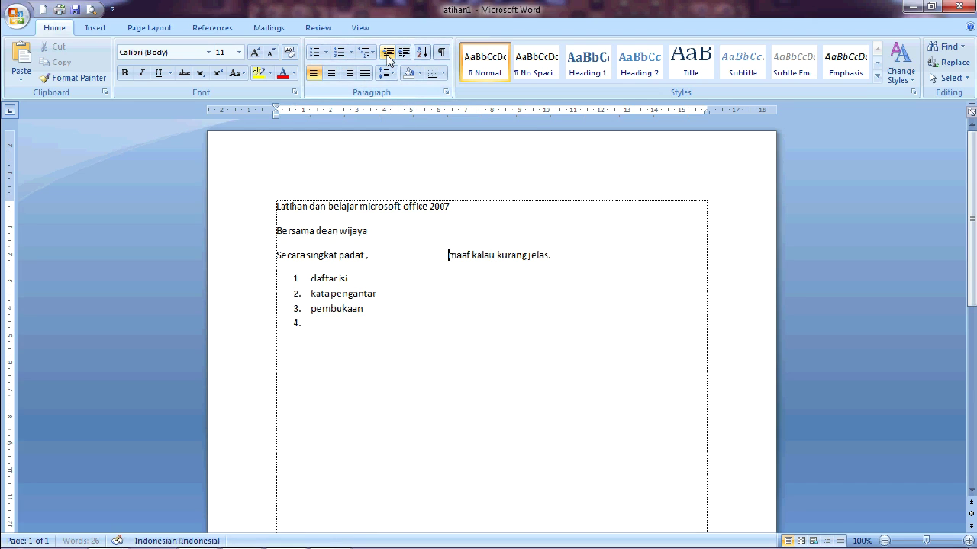
# Increase the indent of the "Secara singkat padat" paragraph several times and decrease it back to the margin.
pyautogui.moveTo(448, 256); pyautogui.dragTo(566, 255)
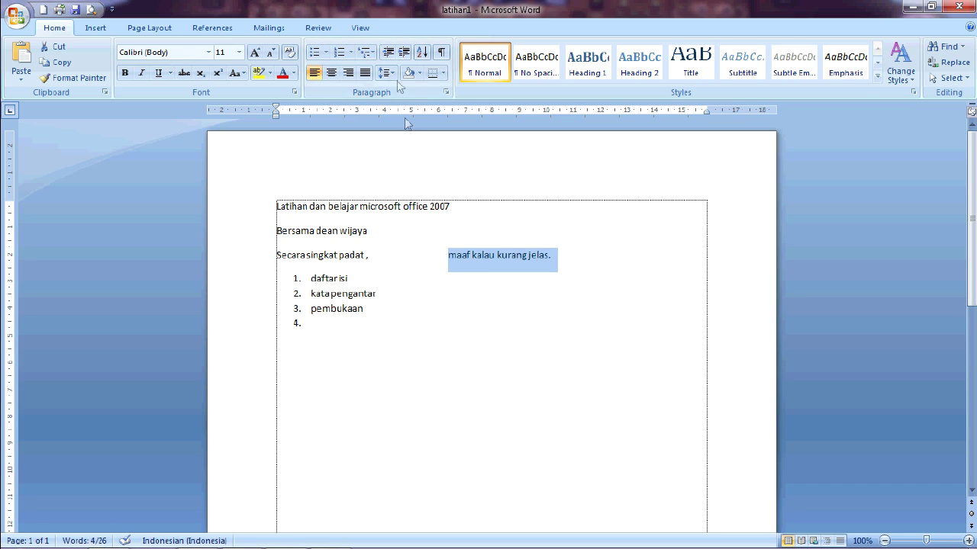
pyautogui.click(403, 52)
pyautogui.click(404, 52)
pyautogui.click(404, 52)
pyautogui.click(404, 52)
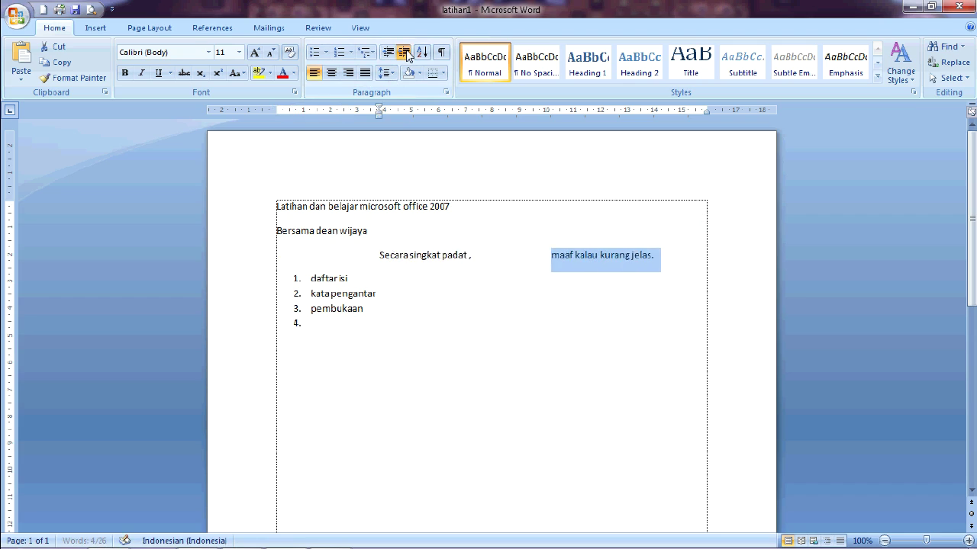
pyautogui.click(403, 52)
pyautogui.click(381, 50)
pyautogui.click(381, 51)
pyautogui.click(381, 51)
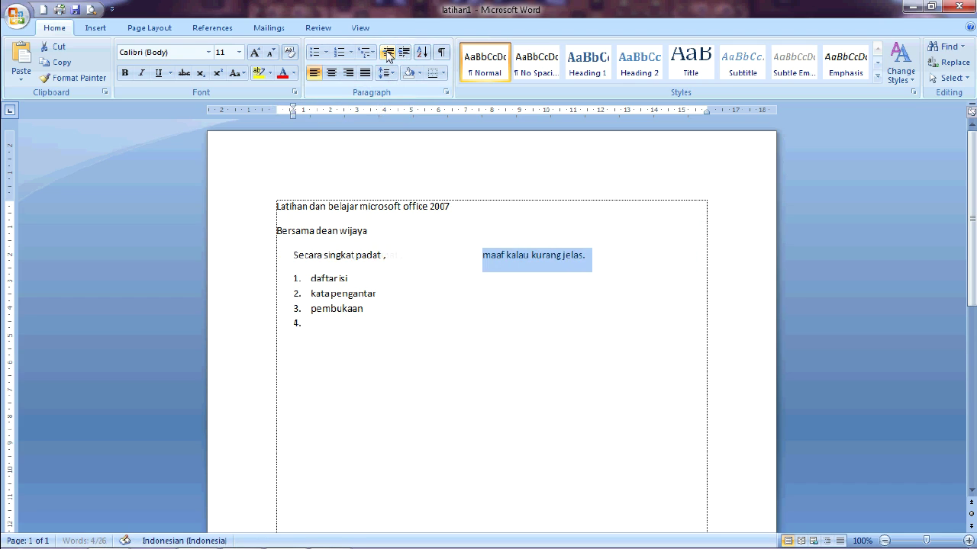
pyautogui.click(381, 51)
pyautogui.click(421, 52)
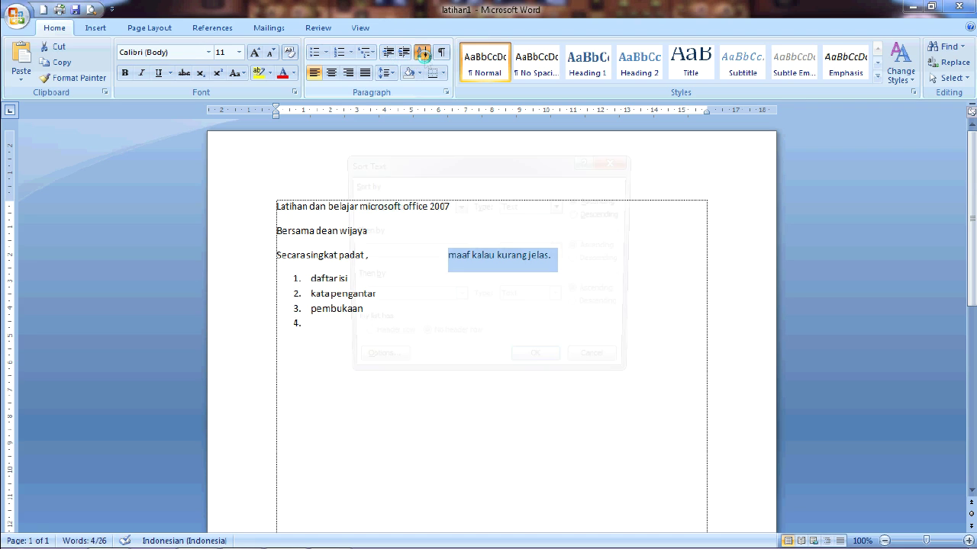
pyautogui.click(615, 161)
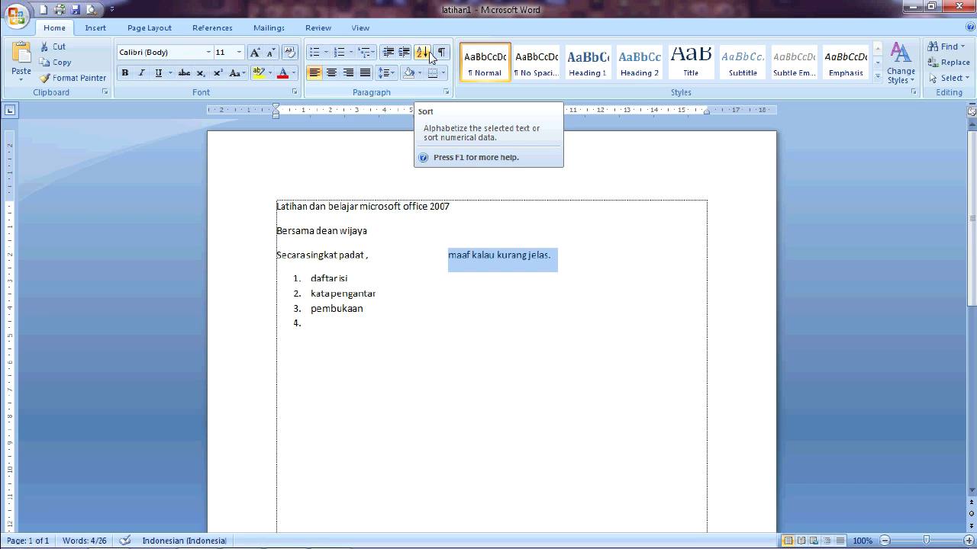
pyautogui.moveTo(392, 333); pyautogui.dragTo(294, 280)
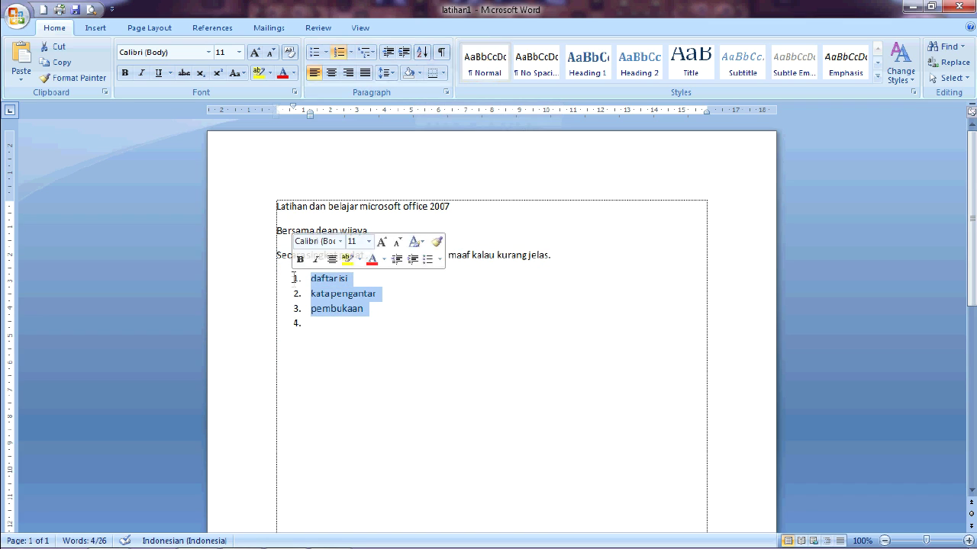
pyautogui.click(422, 52)
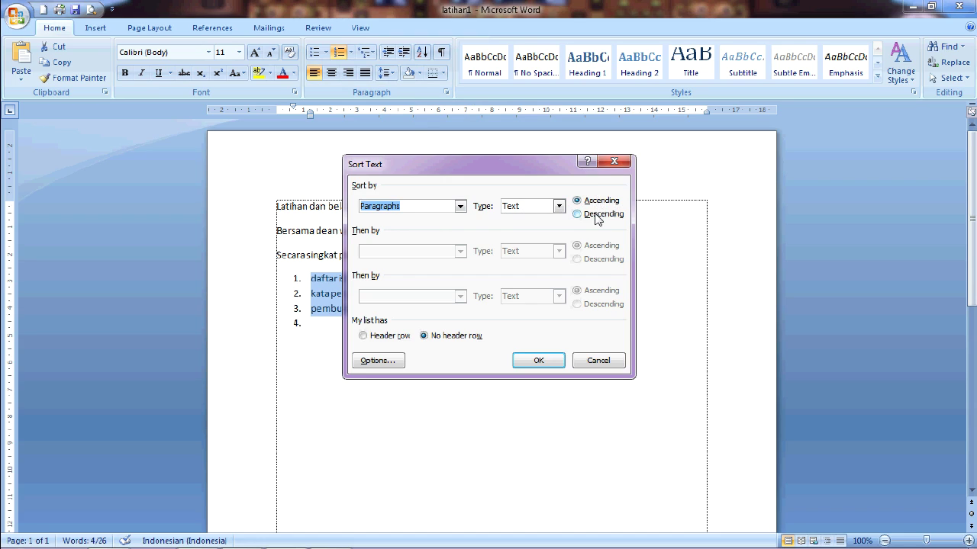
pyautogui.click(614, 161)
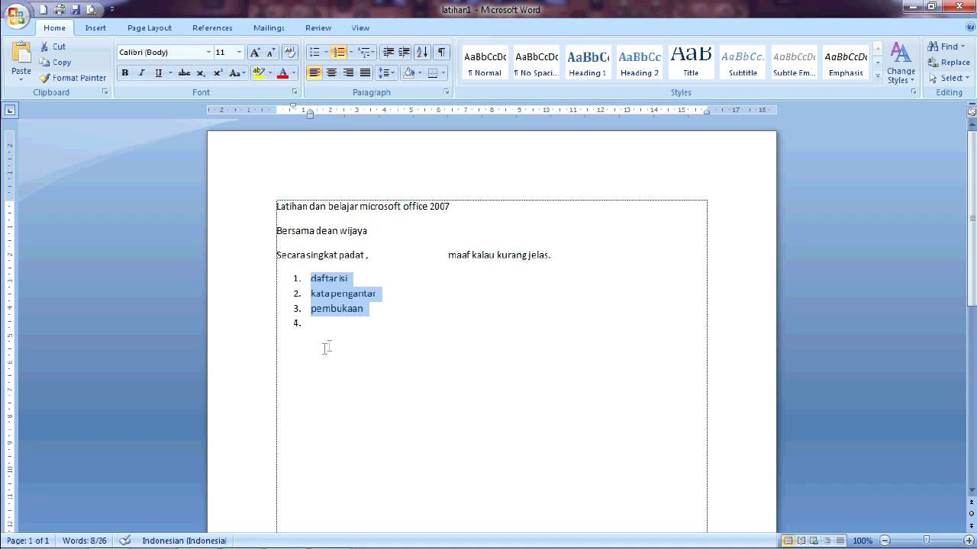
# Sort the three filled items of the numbered list as text in descending order.
pyautogui.click(343, 331)
pyautogui.moveTo(335, 334); pyautogui.dragTo(290, 277)
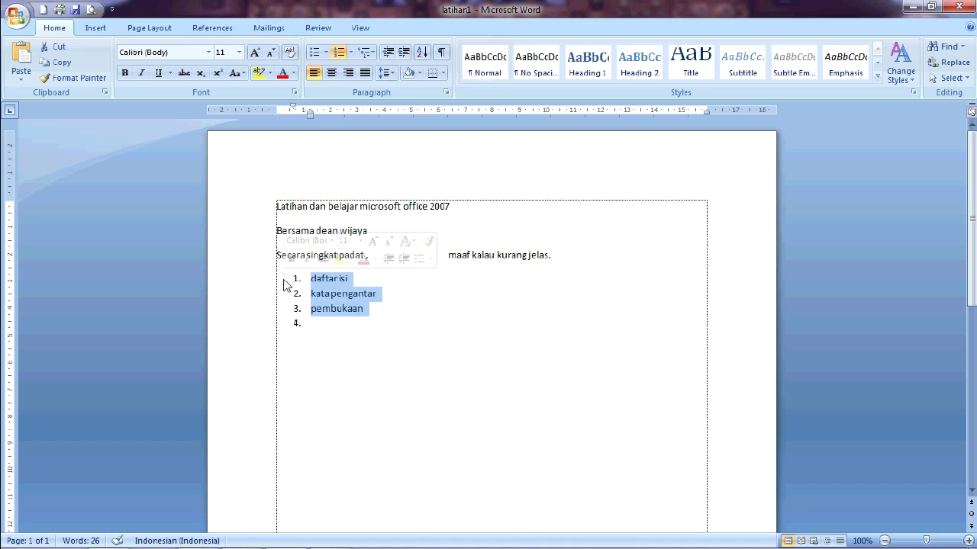
pyautogui.click(421, 52)
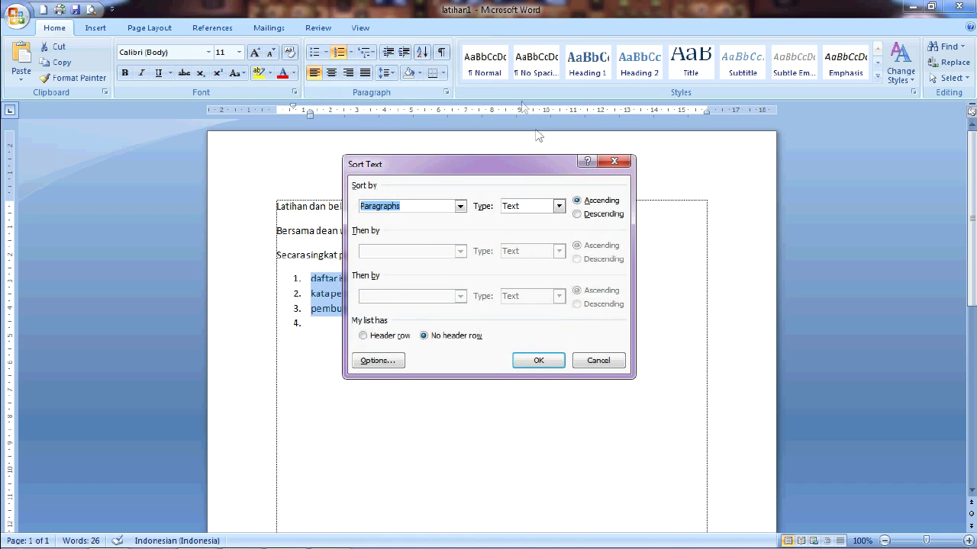
pyautogui.click(582, 216)
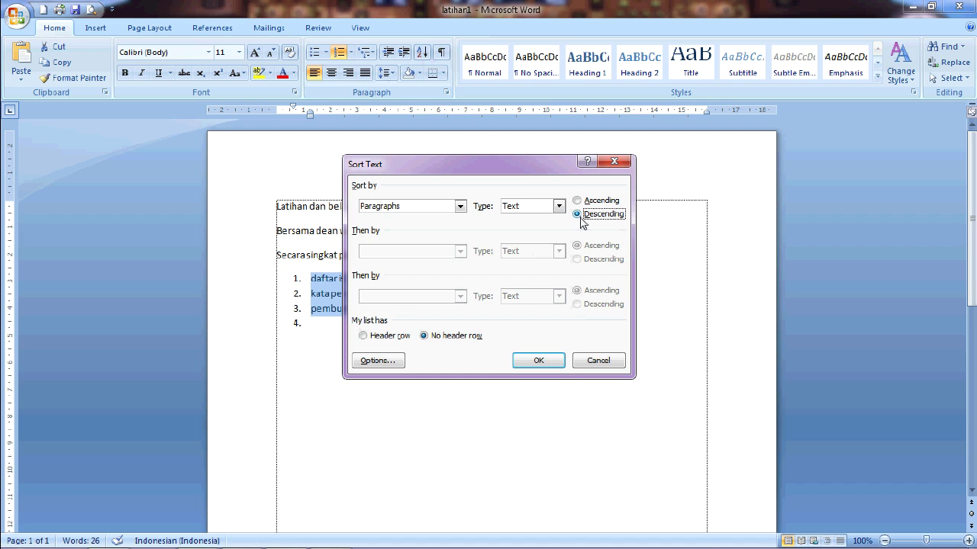
pyautogui.click(538, 360)
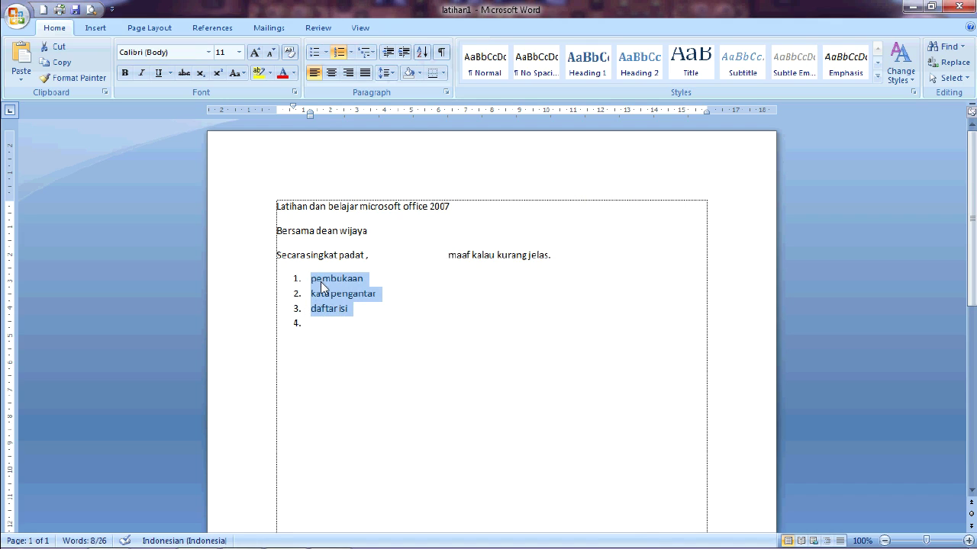
# Sort the same three list items in ascending order.
pyautogui.click(422, 54)
pyautogui.click(578, 202)
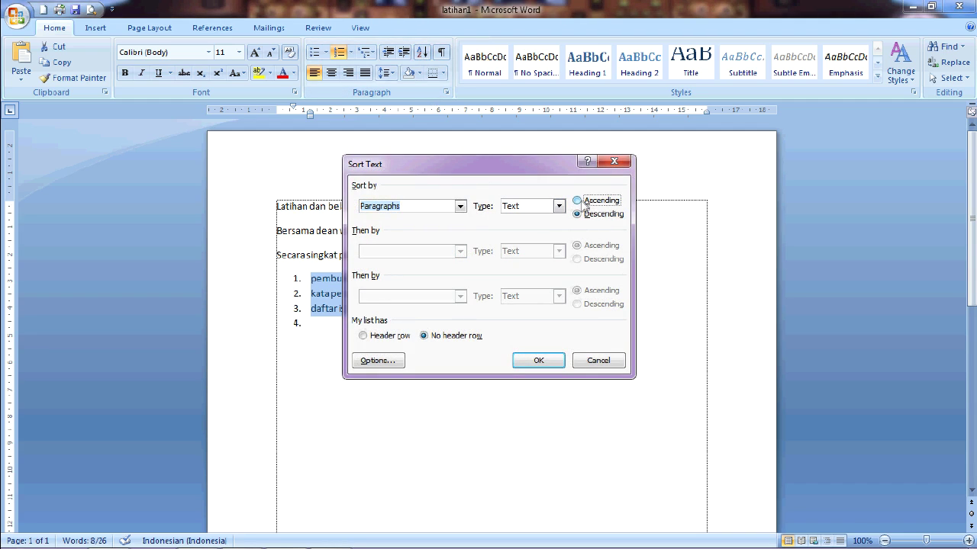
pyautogui.click(538, 359)
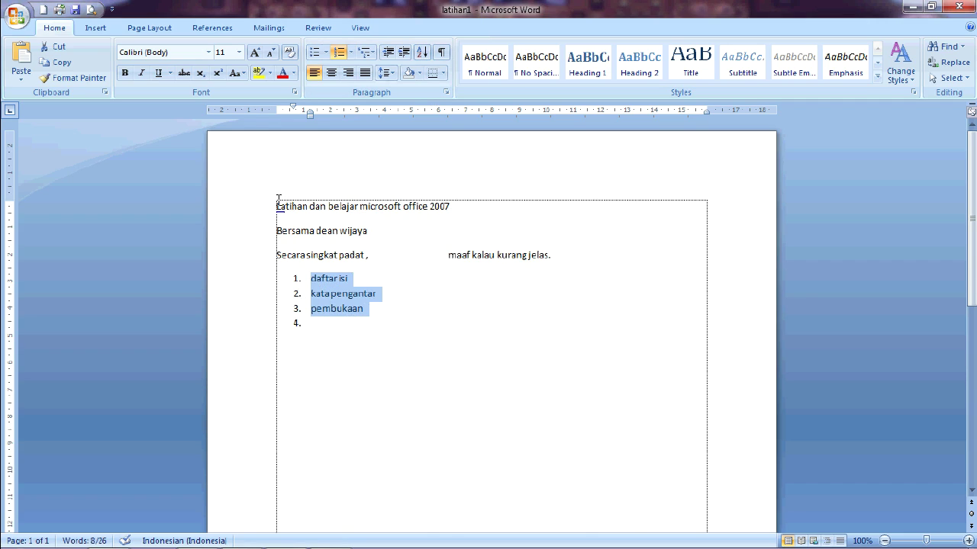
pyautogui.moveTo(278, 202); pyautogui.dragTo(313, 331)
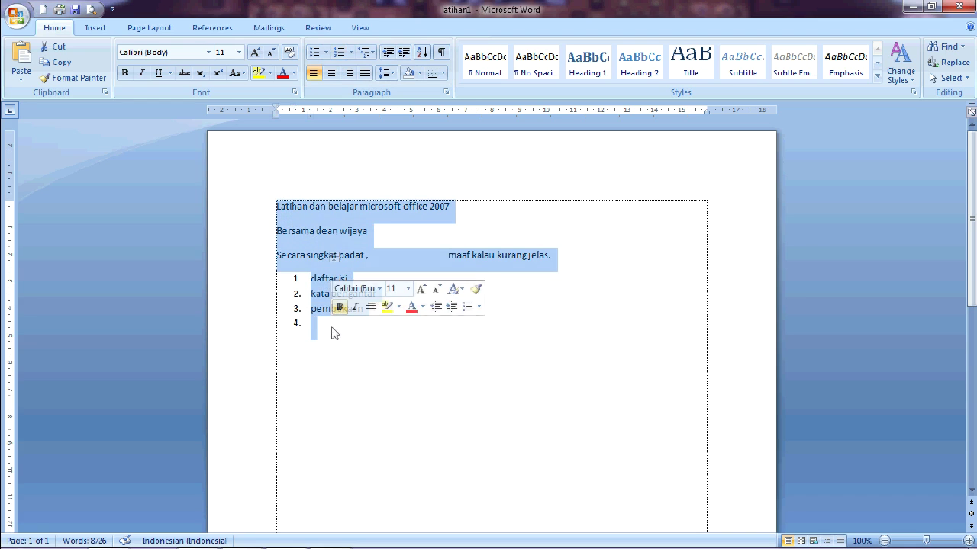
pyautogui.click(424, 55)
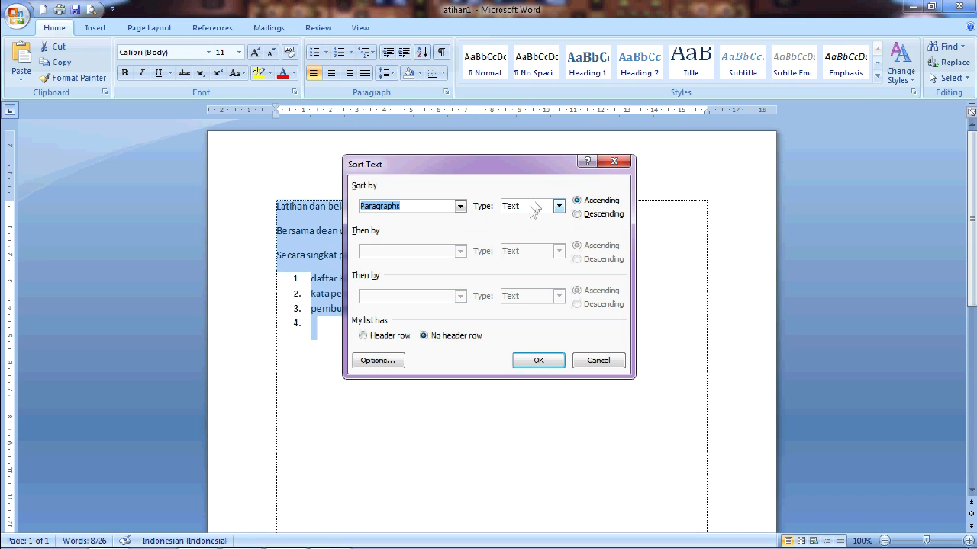
pyautogui.click(615, 162)
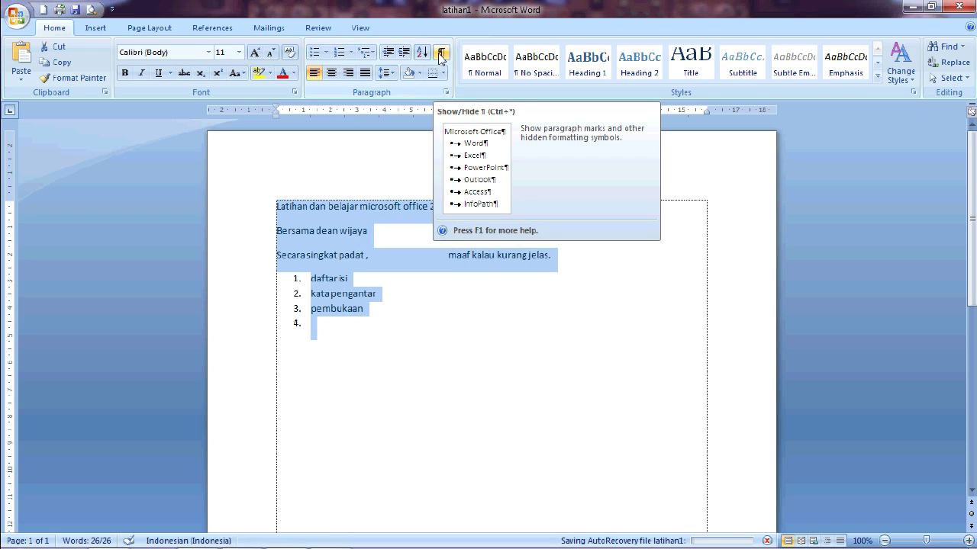
# Select the text lines with the numbered list and show the paragraph marks and hidden formatting symbols.
pyautogui.click(355, 313)
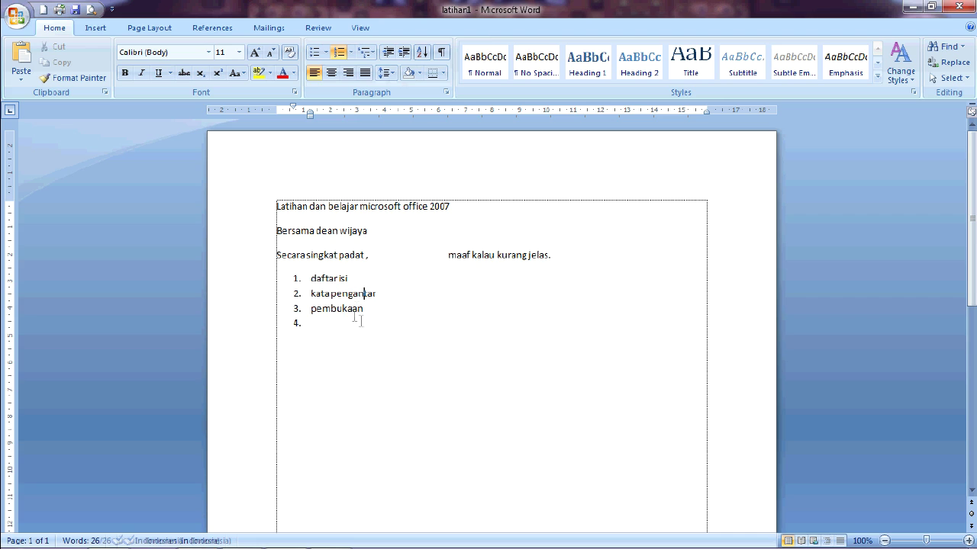
pyautogui.moveTo(342, 331); pyautogui.dragTo(271, 230)
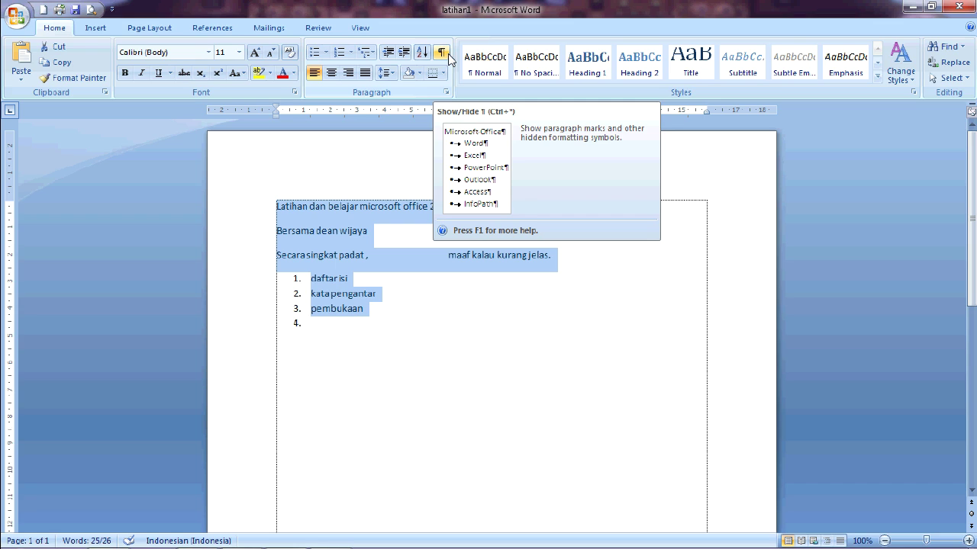
pyautogui.click(448, 55)
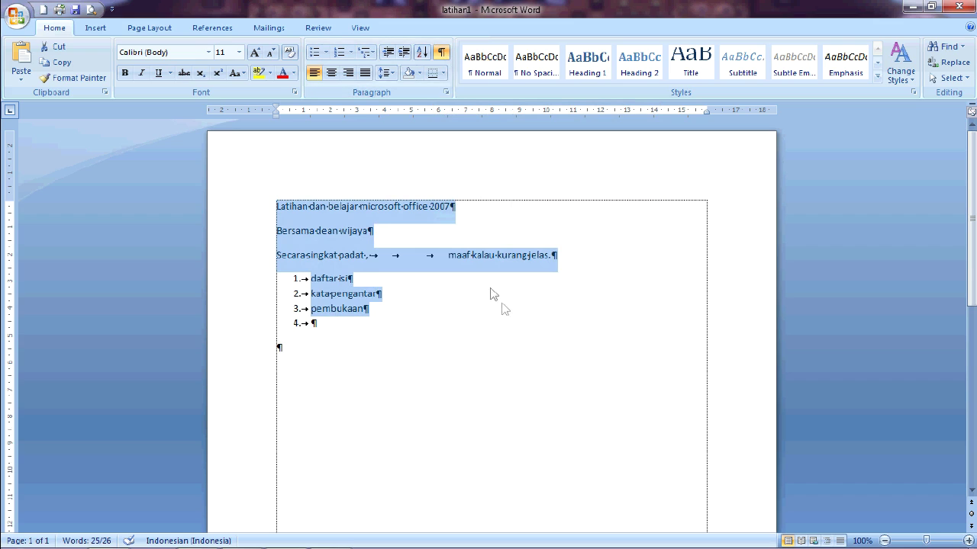
pyautogui.click(471, 222)
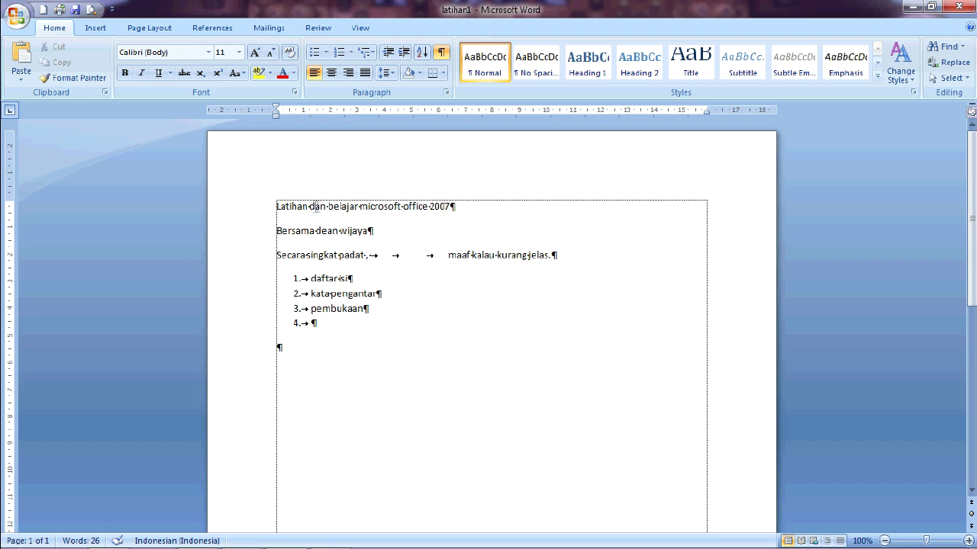
# Examine the space, tab and paragraph marks in the text lines and the numbered list at 130% zoom.
pyautogui.scroll(3, 382, 228)
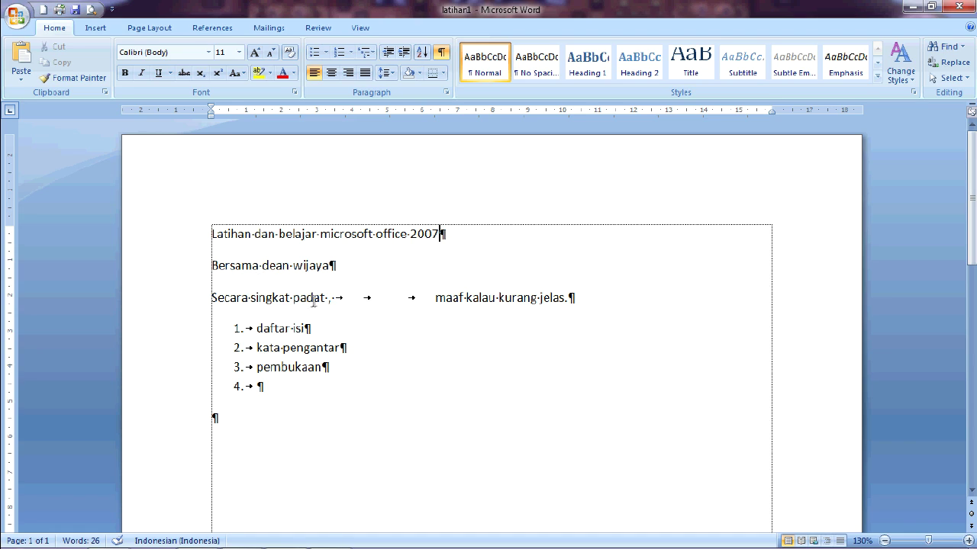
pyautogui.press('Right')
pyautogui.press('Right')
pyautogui.press('Right')
pyautogui.press('Left')
pyautogui.press('Left')
pyautogui.click(257, 329)
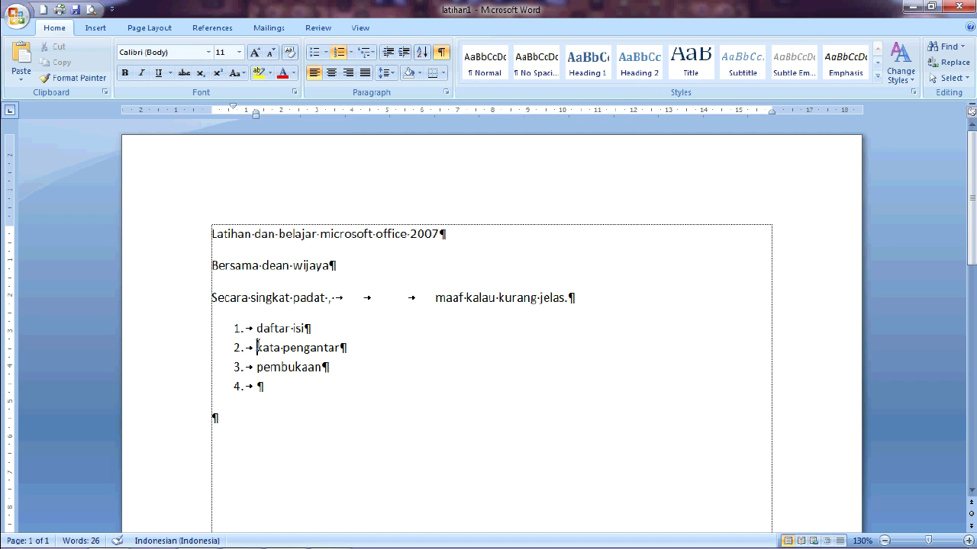
# Try deleting the single spaces before and after the middle word of the second line.
pyautogui.click(314, 298)
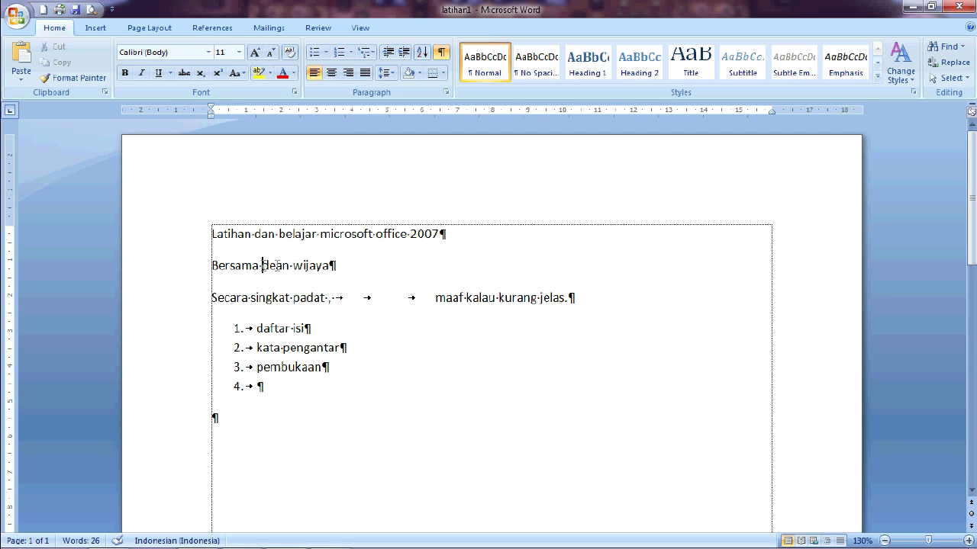
pyautogui.press('BackSpace')
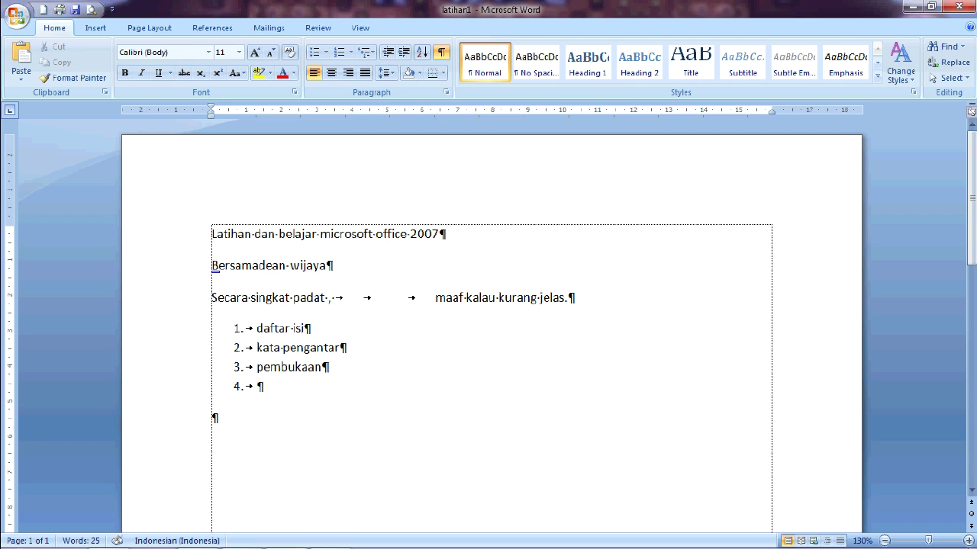
pyautogui.click(291, 264)
pyautogui.press('BackSpace')
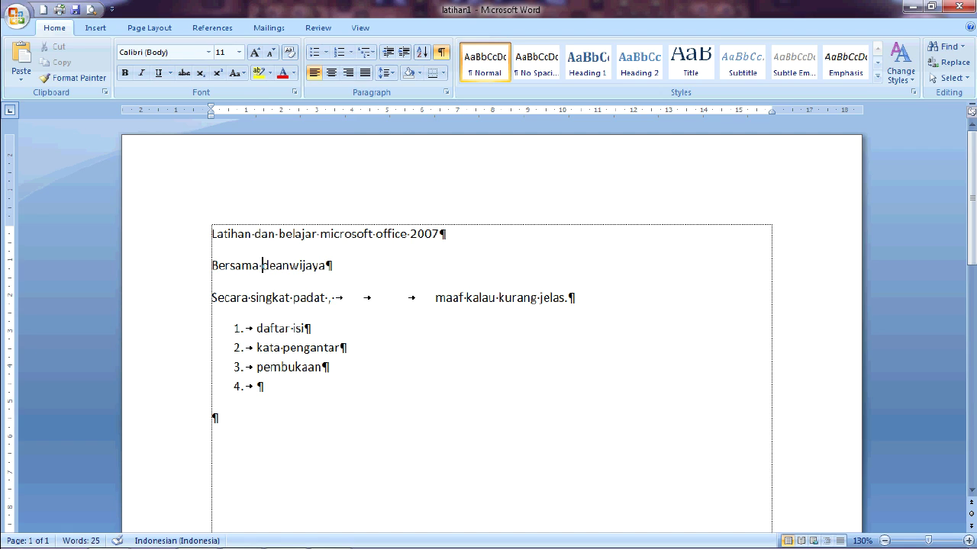
# Insert several extra spaces before the last word of the second line, and delete them back to a single space.
pyautogui.click(289, 265)
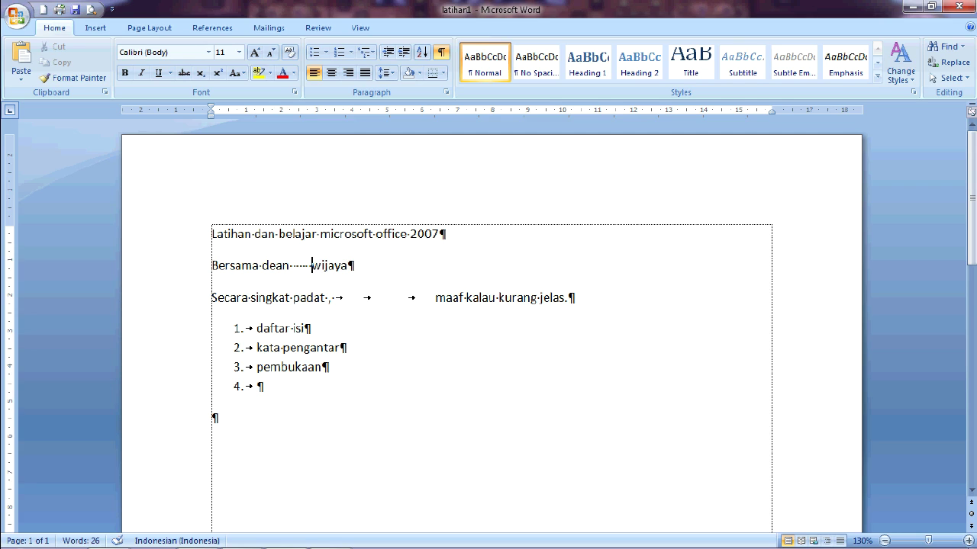
pyautogui.press('BackSpace')
pyautogui.press('BackSpace')
pyautogui.press('BackSpace')
pyautogui.press('BackSpace')
pyautogui.press('BackSpace')
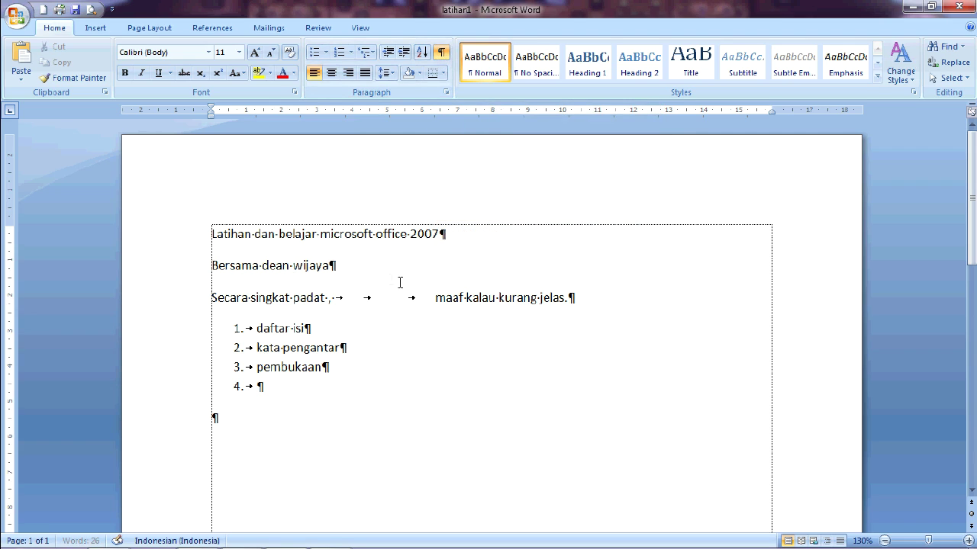
# Select the whole document and hide the paragraph marks and formatting symbols.
pyautogui.moveTo(385, 404); pyautogui.dragTo(235, 313)
pyautogui.click(358, 397)
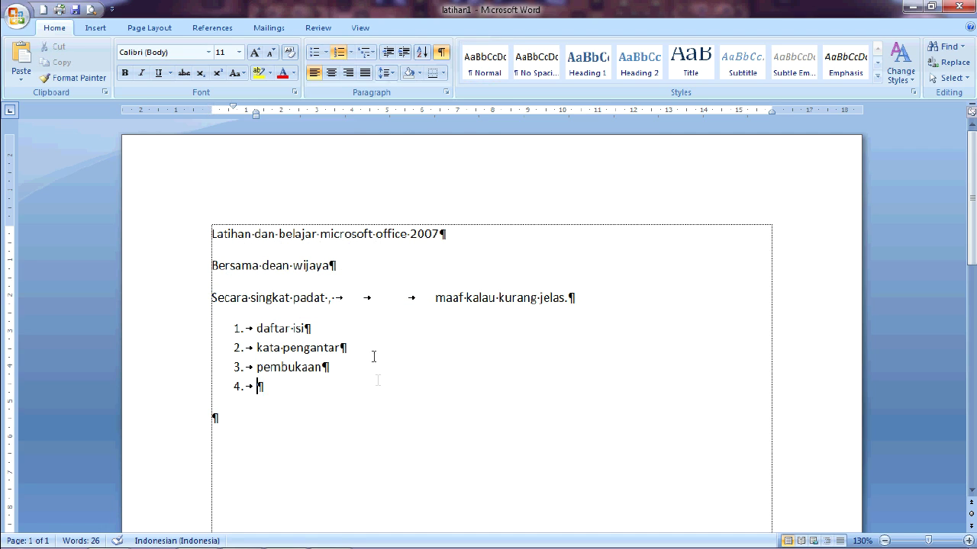
pyautogui.hotkey('ctrl', 'a')
pyautogui.click(441, 52)
pyautogui.click(439, 374)
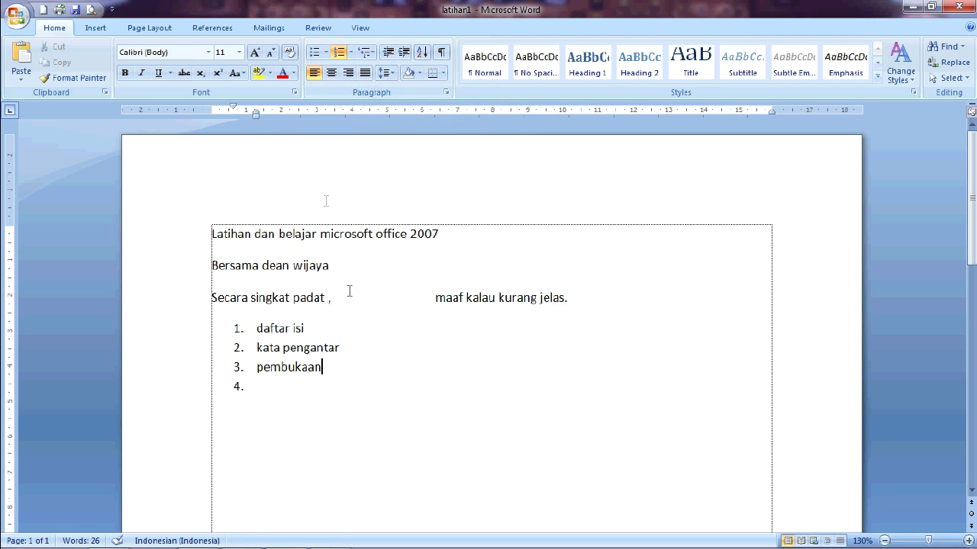
# Center all the text lines and the numbered list, including the empty fourth item.
pyautogui.moveTo(351, 368); pyautogui.dragTo(218, 223)
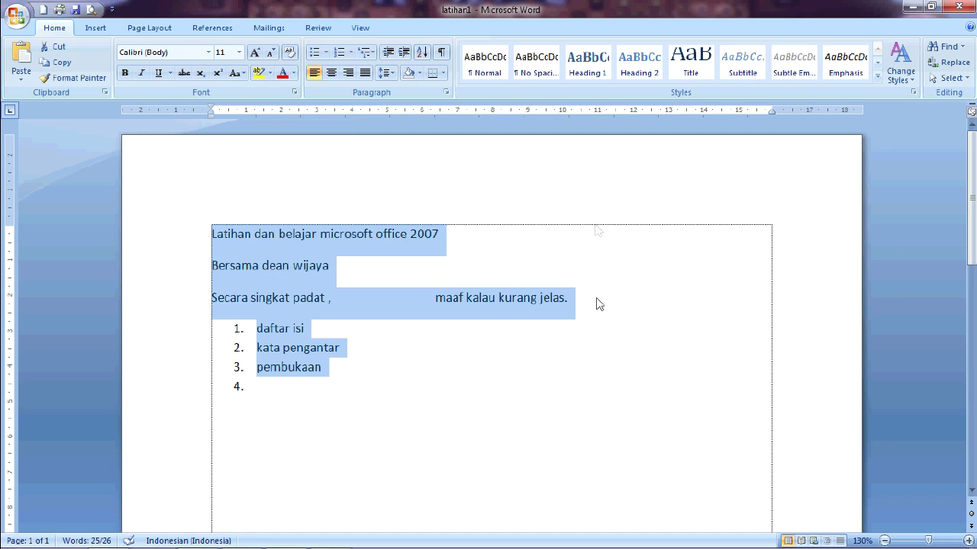
pyautogui.click(336, 75)
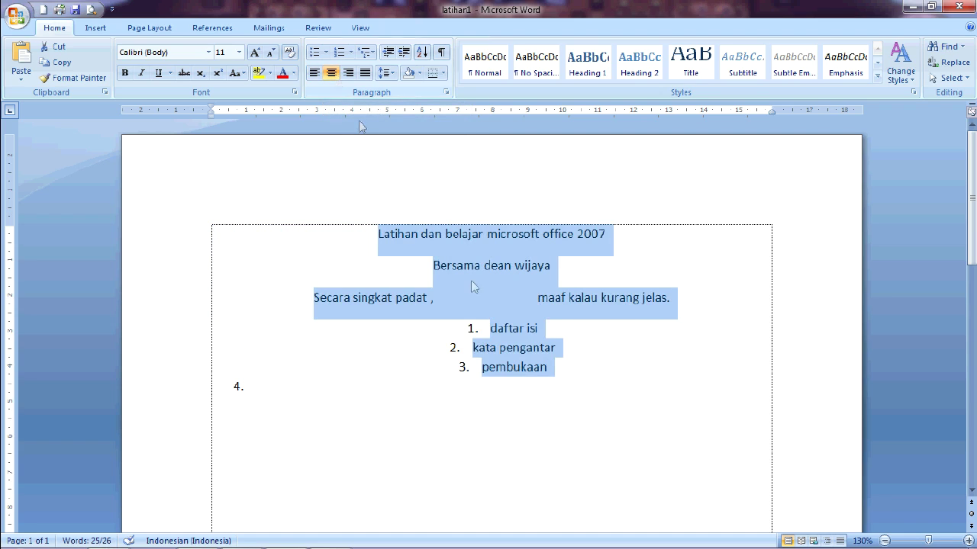
pyautogui.click(379, 235)
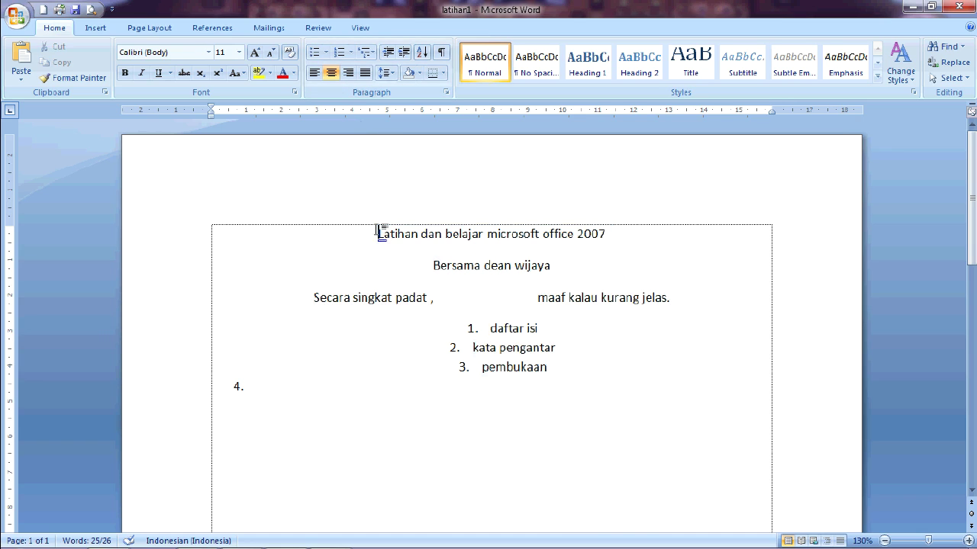
pyautogui.click(436, 281)
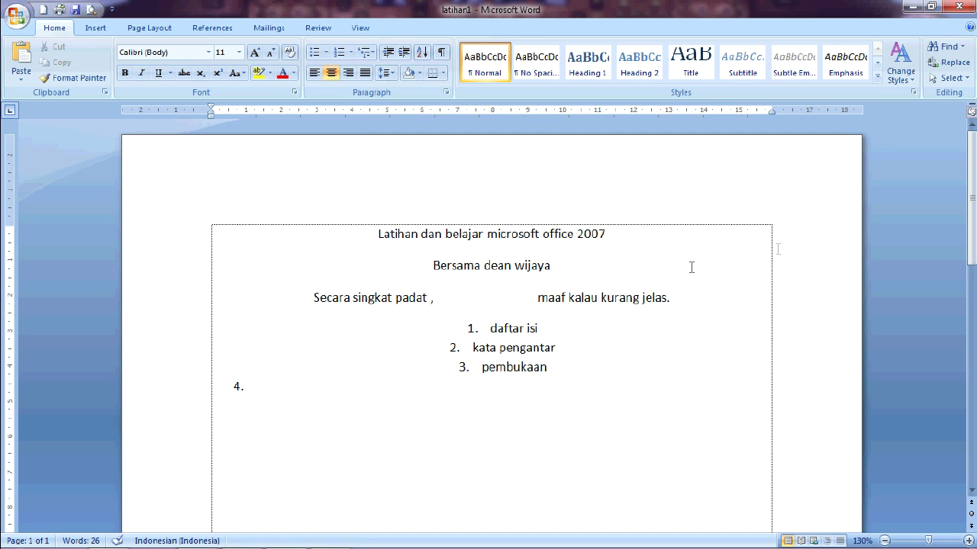
pyautogui.moveTo(377, 233); pyautogui.dragTo(524, 397)
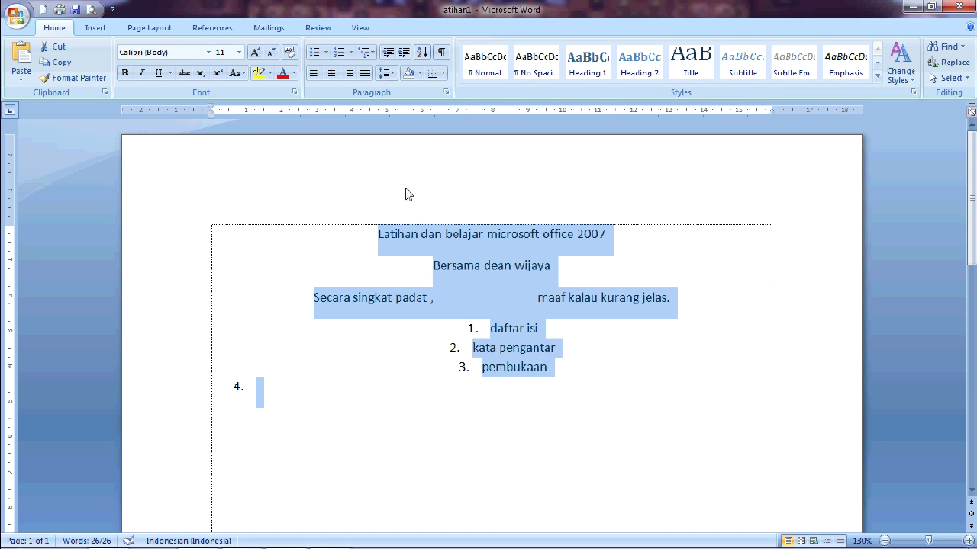
pyautogui.click(333, 74)
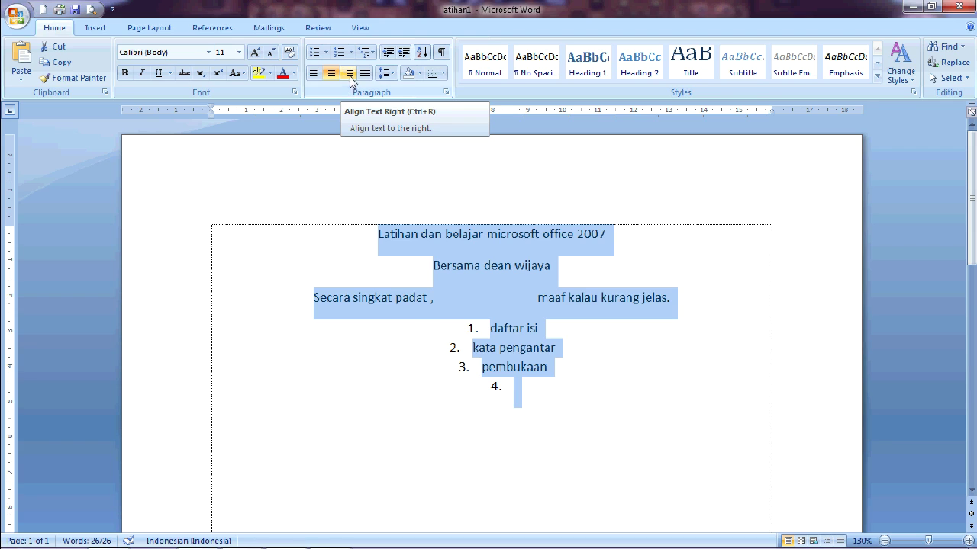
# Align the text lines and the numbered list to the right, and return them to left alignment.
pyautogui.click(348, 74)
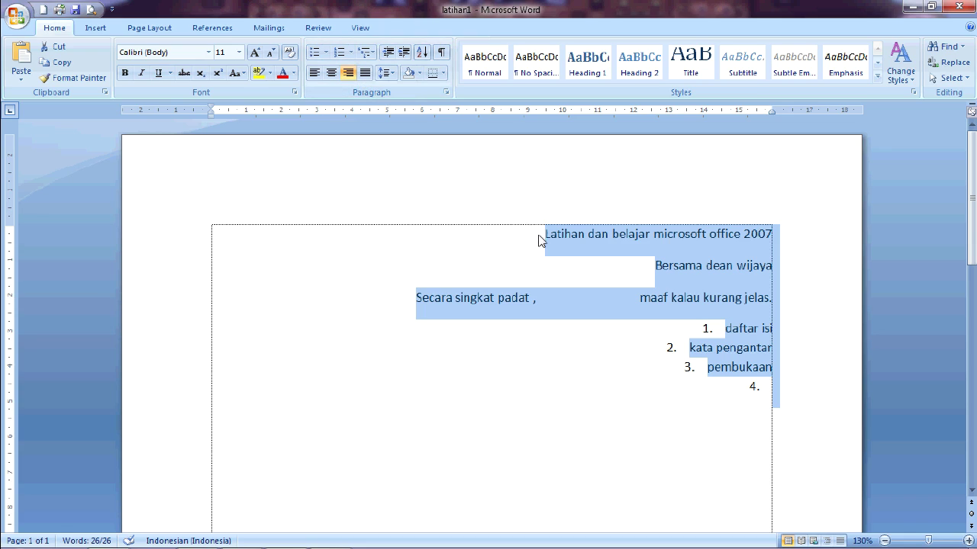
pyautogui.moveTo(537, 241); pyautogui.dragTo(773, 400)
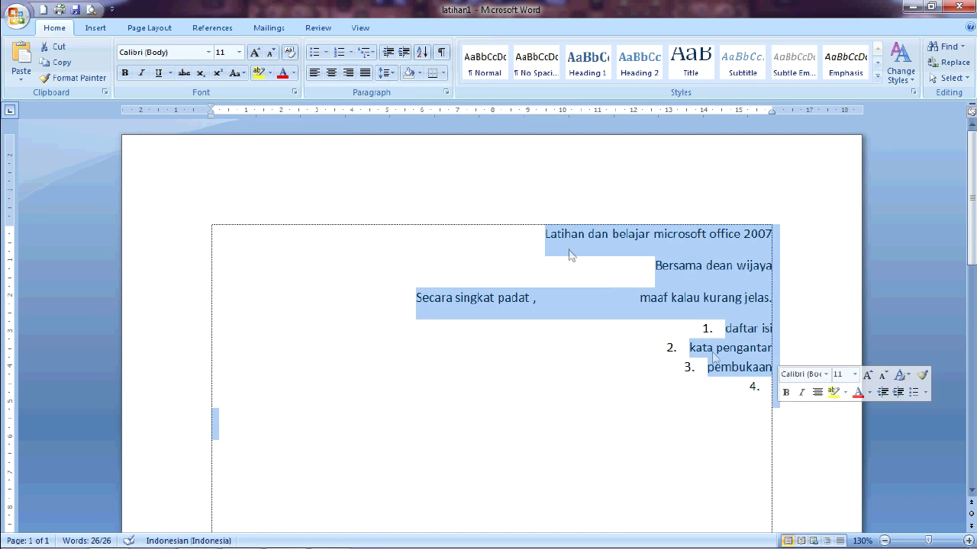
pyautogui.click(313, 72)
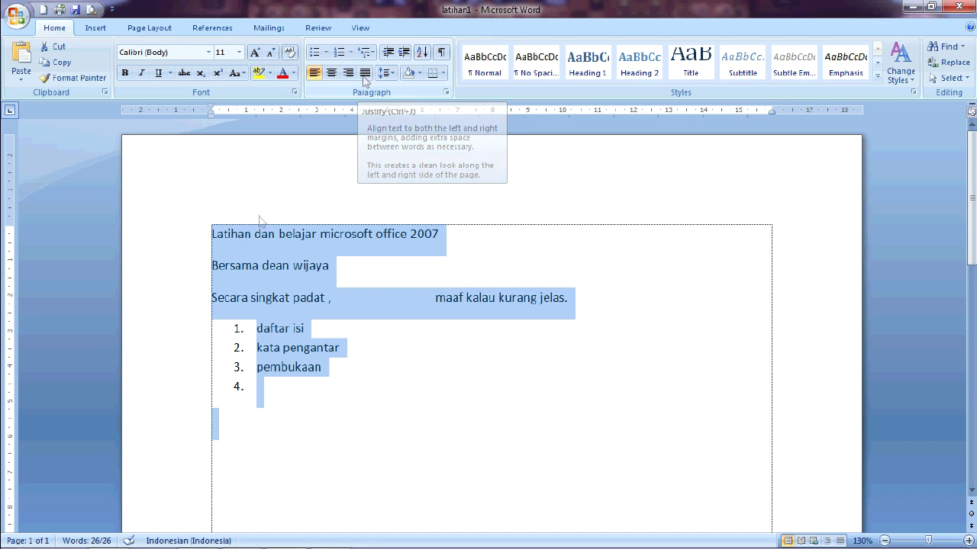
# Join the first three lines into one continuous paragraph and remove the tabs before "maaf kalau kurang jelas.".
pyautogui.click(215, 265)
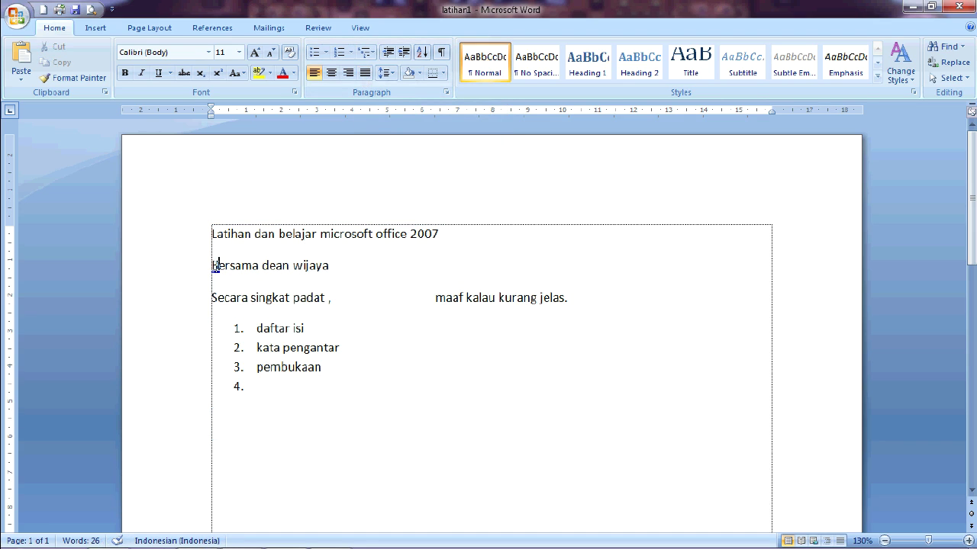
pyautogui.press('BackSpace')
pyautogui.press('BackSpace')
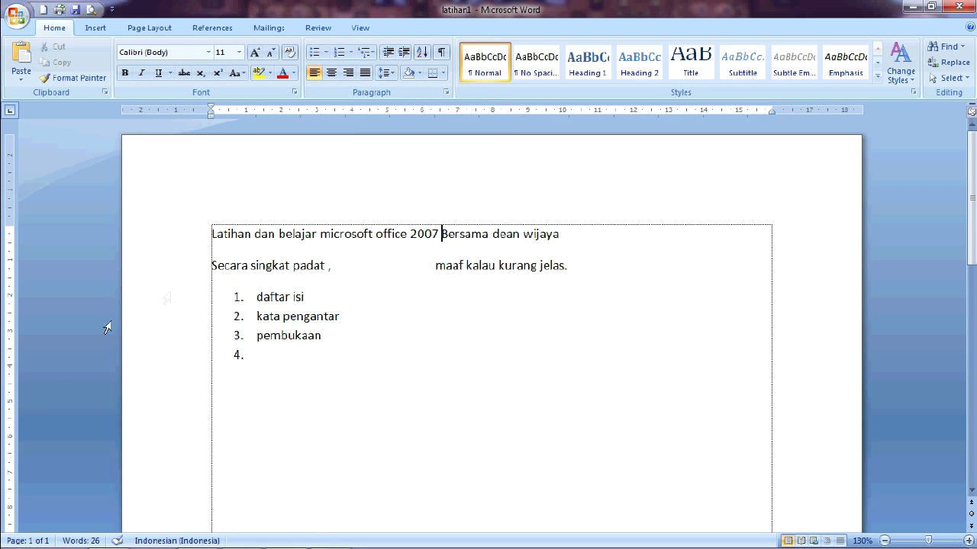
pyautogui.click(215, 265)
pyautogui.press('BackSpace')
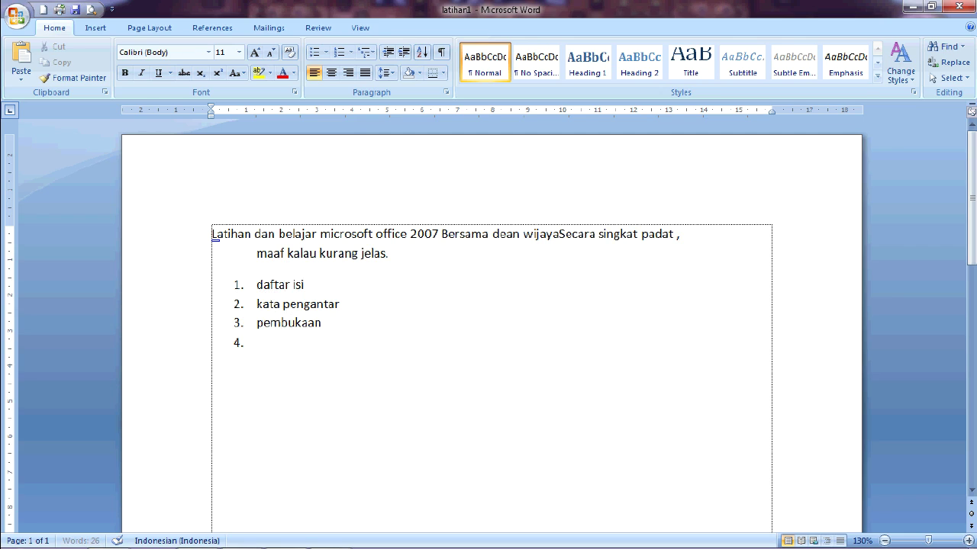
pyautogui.click(256, 252)
pyautogui.press('BackSpace')
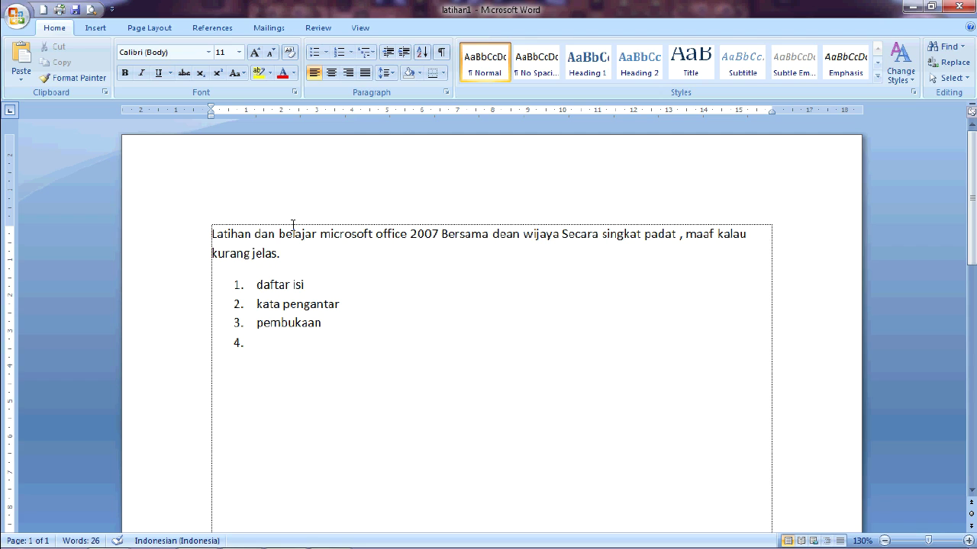
# Justify the text paragraph above the numbered list, keeping the space between "kalau" and "kurang".
pyautogui.click(212, 253)
pyautogui.press('BackSpace')
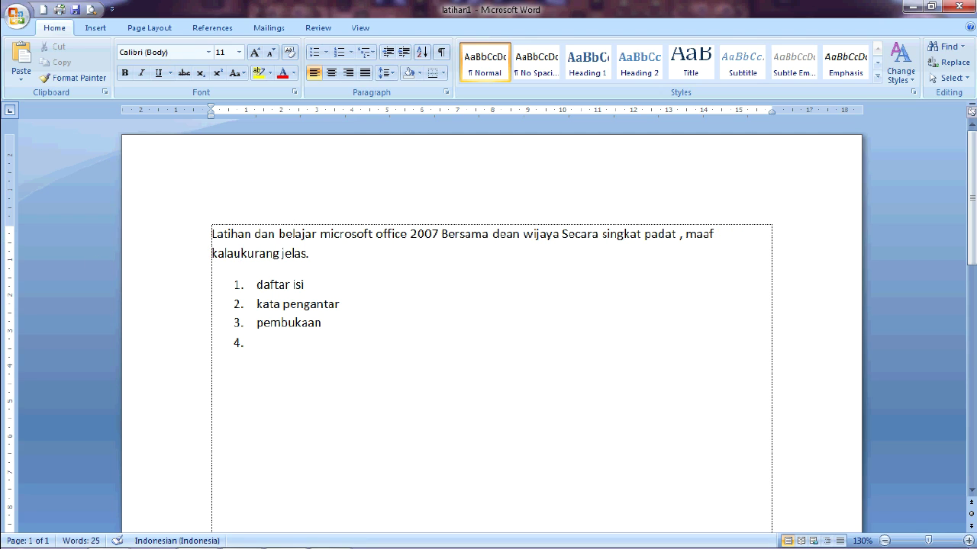
pyautogui.click(323, 264)
pyautogui.tripleClick(308, 264)
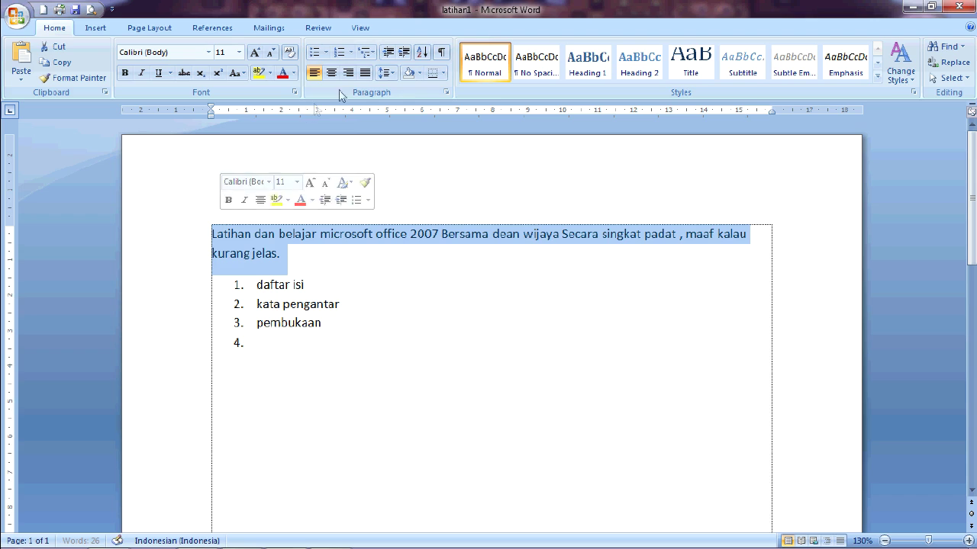
pyautogui.click(365, 72)
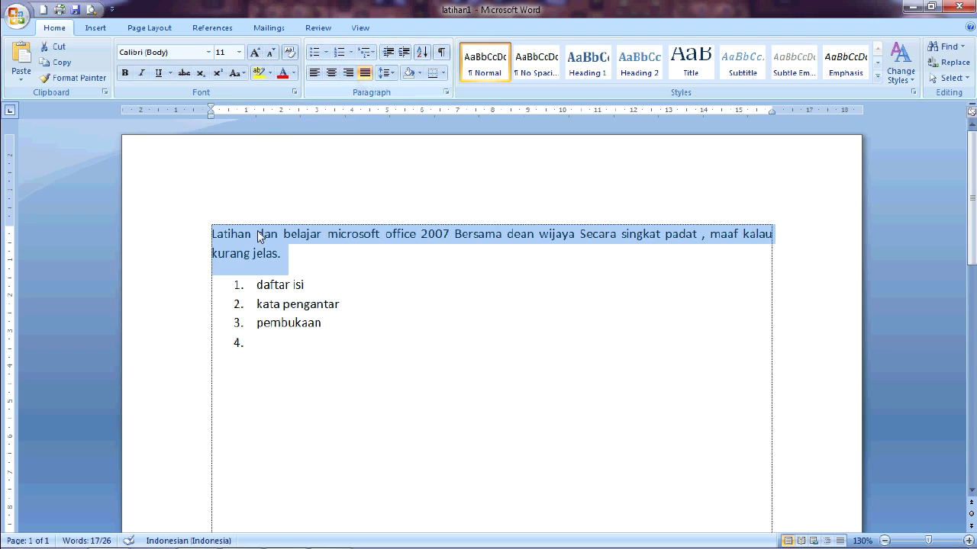
pyautogui.click(588, 278)
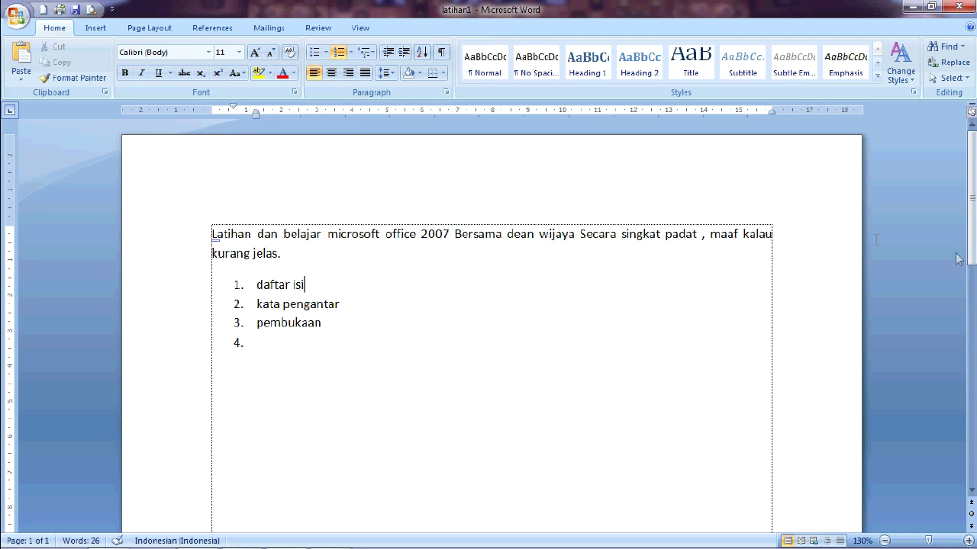
# Justify the whole document, including the numbered list and its empty fourth item.
pyautogui.moveTo(212, 233); pyautogui.dragTo(281, 370)
pyautogui.click(366, 76)
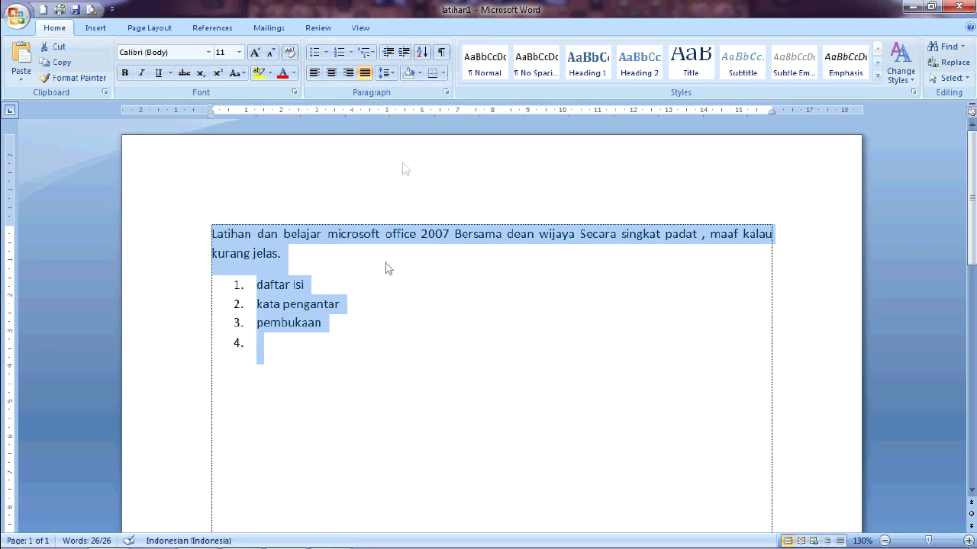
pyautogui.click(354, 344)
pyautogui.moveTo(308, 355); pyautogui.dragTo(211, 203)
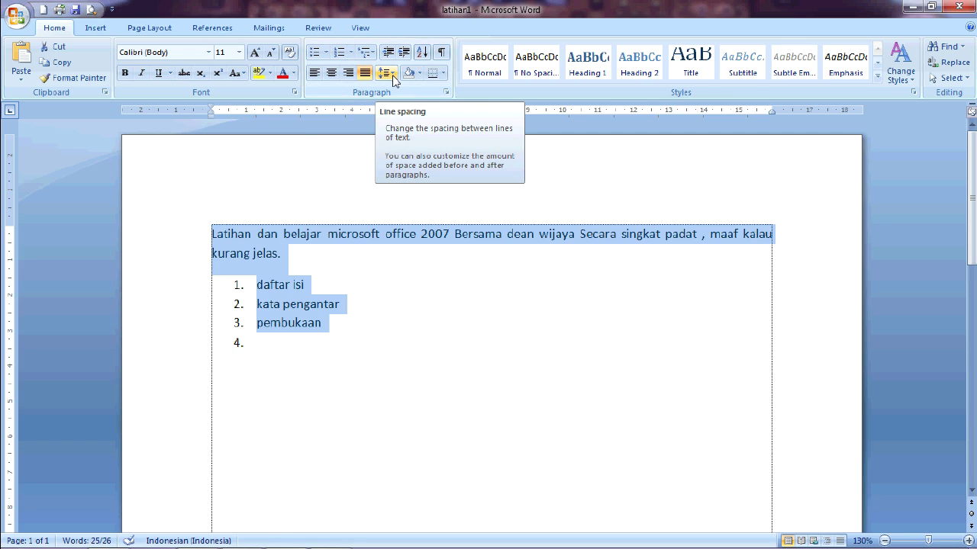
pyautogui.click(287, 261)
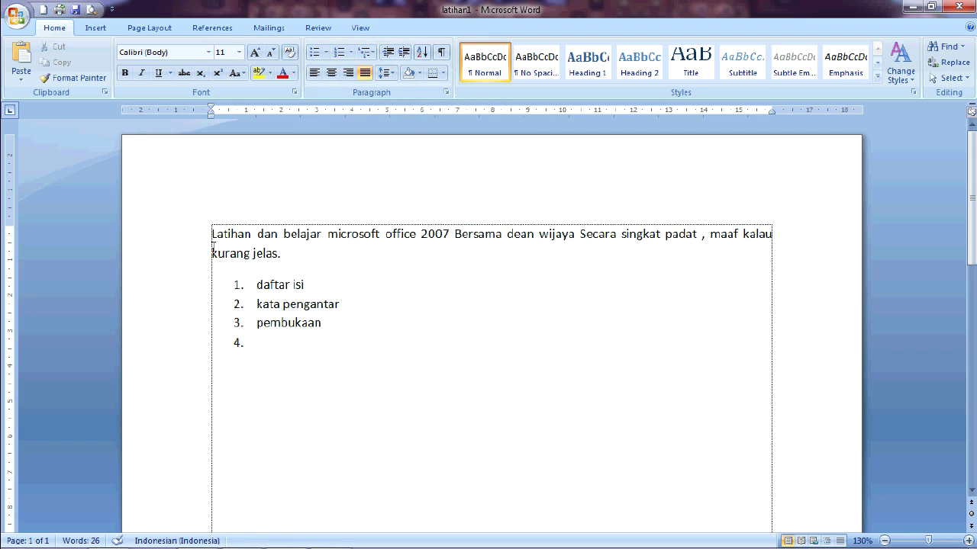
pyautogui.moveTo(214, 236); pyautogui.dragTo(770, 237)
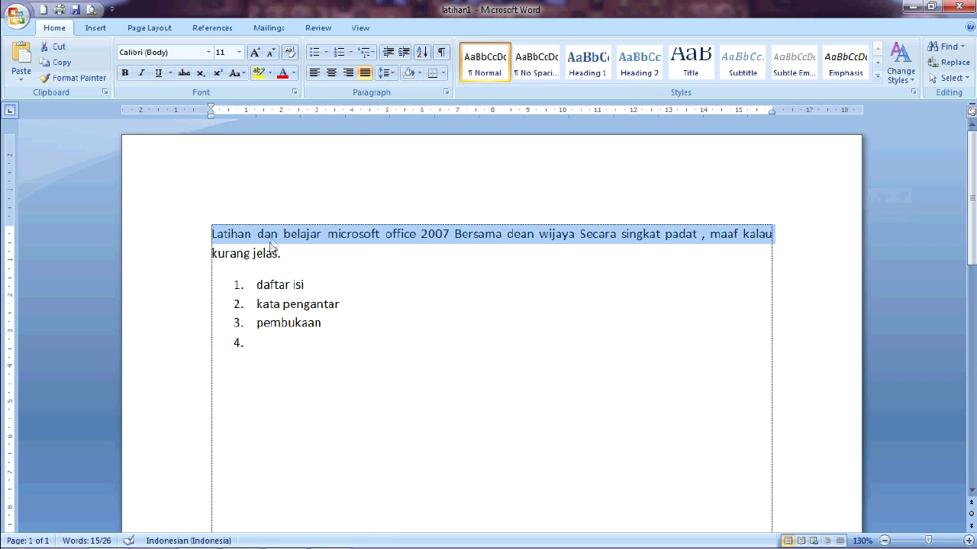
pyautogui.click(281, 265)
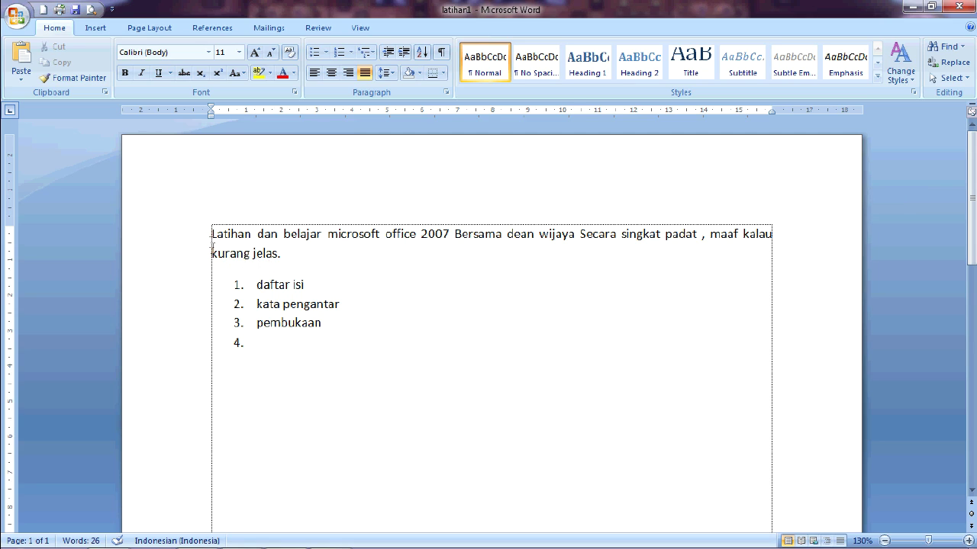
# Select the text from the opening paragraph through "pembukaan" and examine its line spacing choices and detailed paragraph spacing settings.
pyautogui.moveTo(312, 344); pyautogui.dragTo(212, 219)
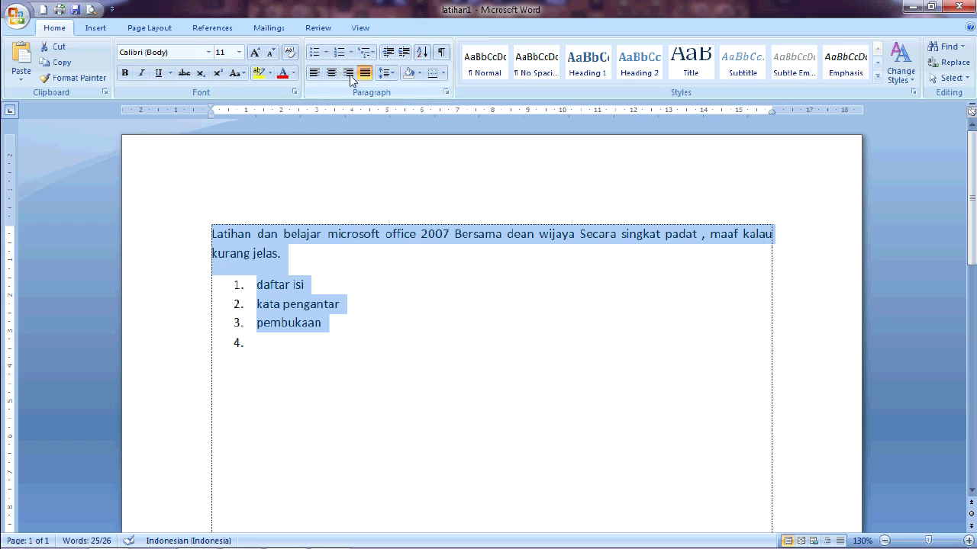
pyautogui.click(385, 73)
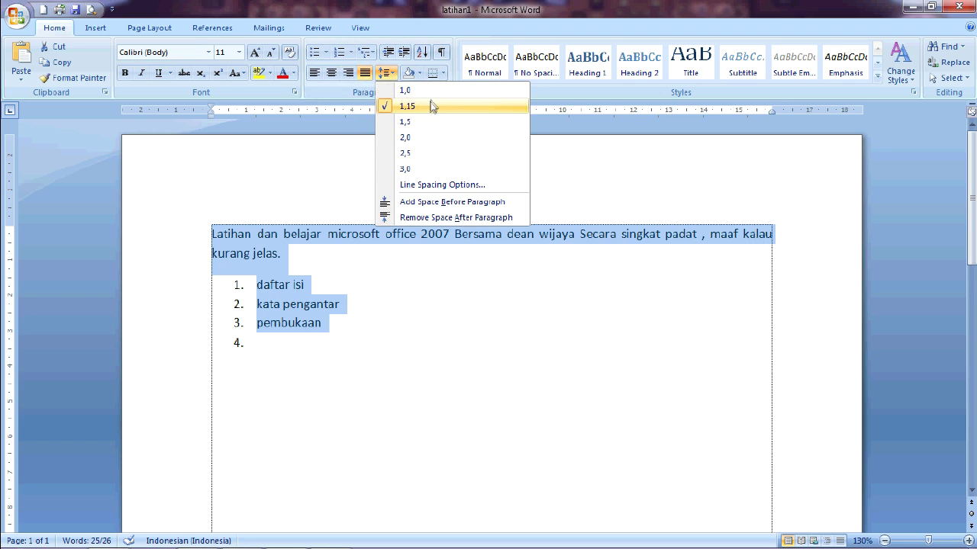
pyautogui.click(437, 184)
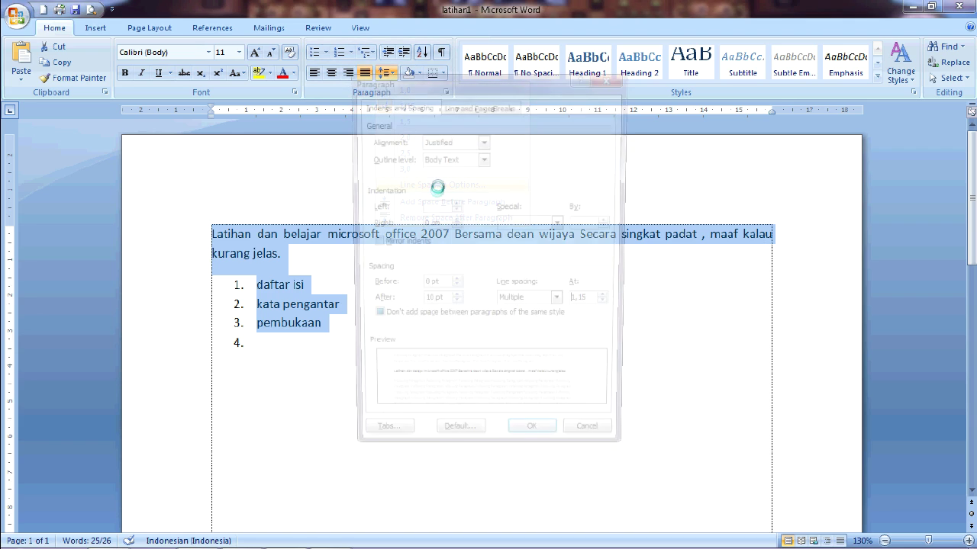
pyautogui.click(611, 78)
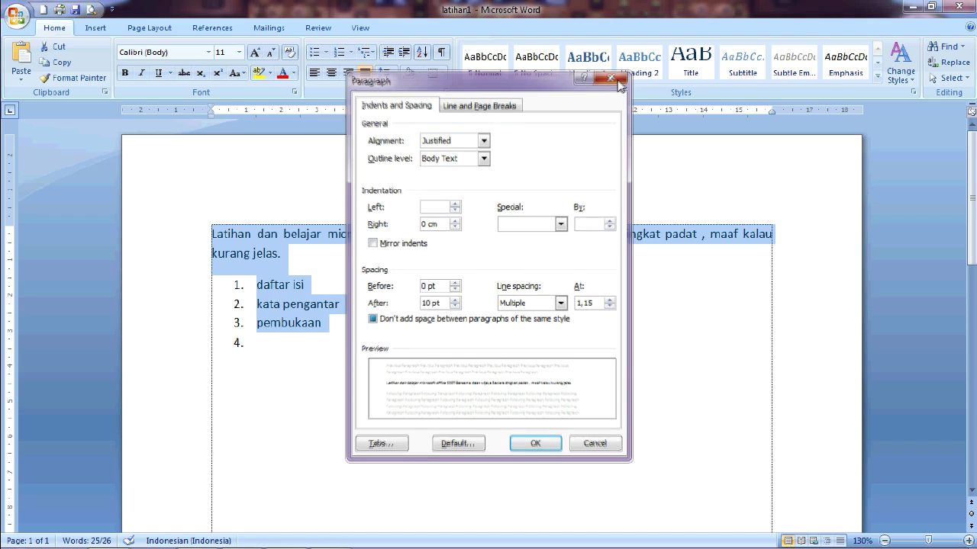
pyautogui.click(386, 72)
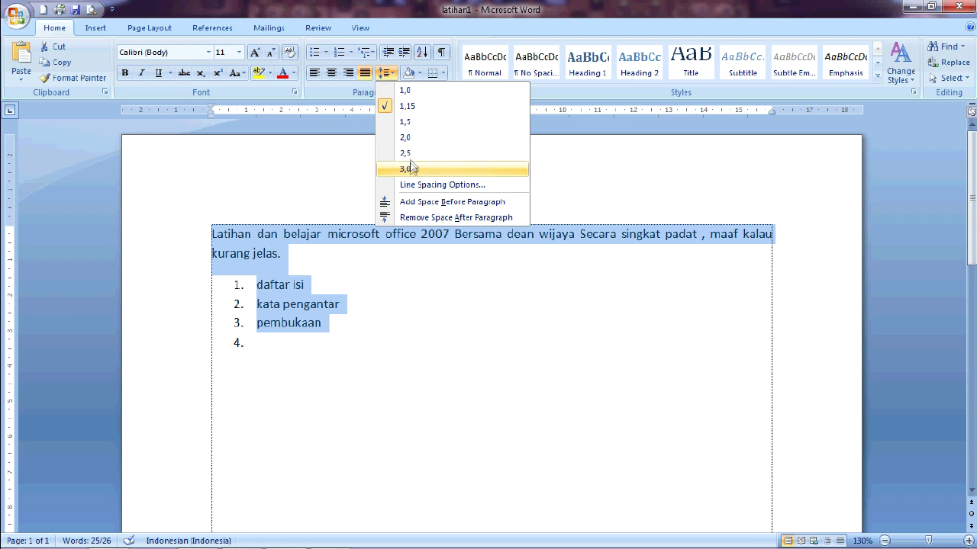
pyautogui.click(443, 185)
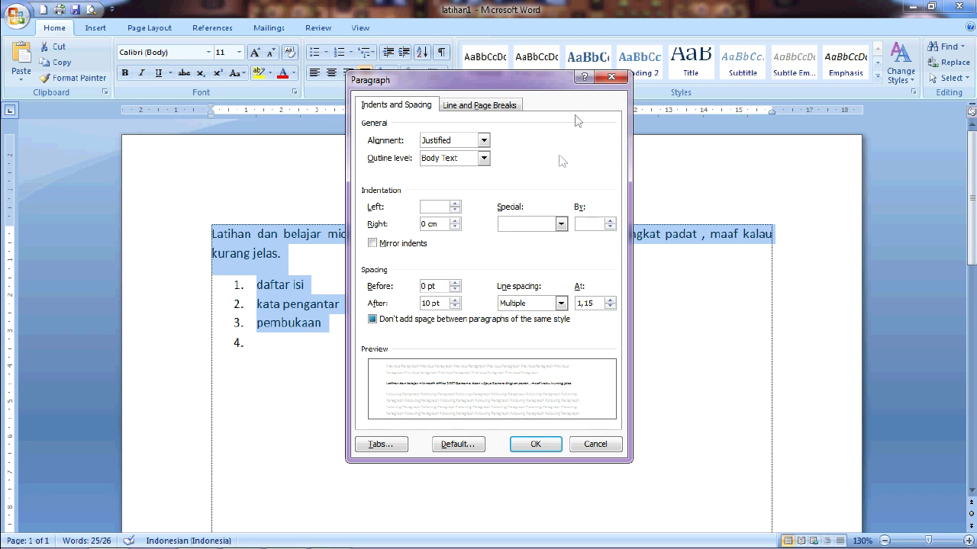
pyautogui.click(615, 77)
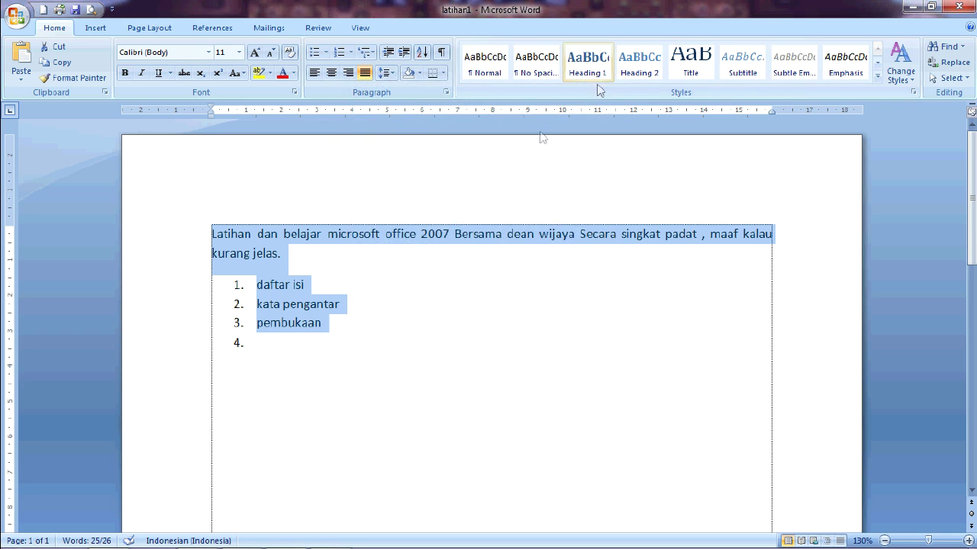
# Set the line spacing of the selected paragraph and list items to 1,0.
pyautogui.click(389, 73)
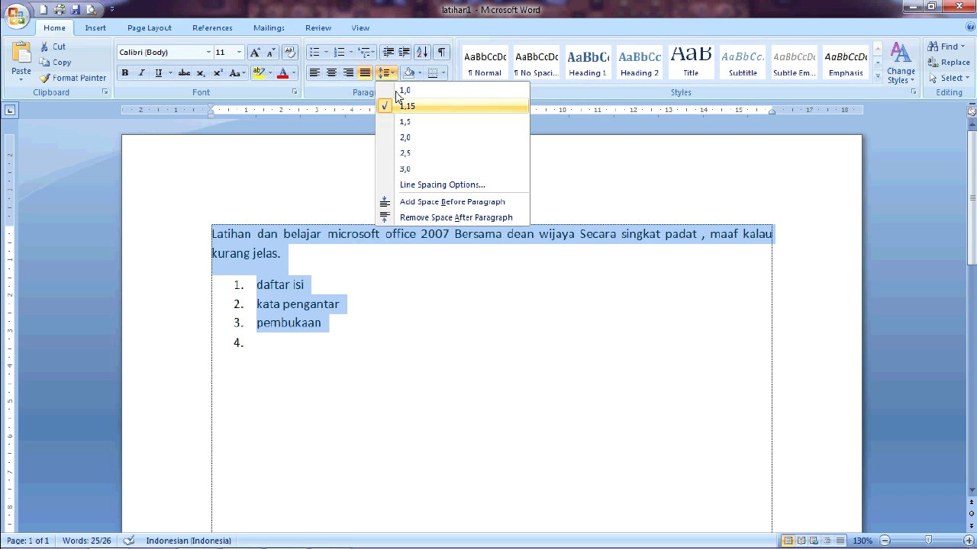
pyautogui.click(402, 90)
pyautogui.click(305, 254)
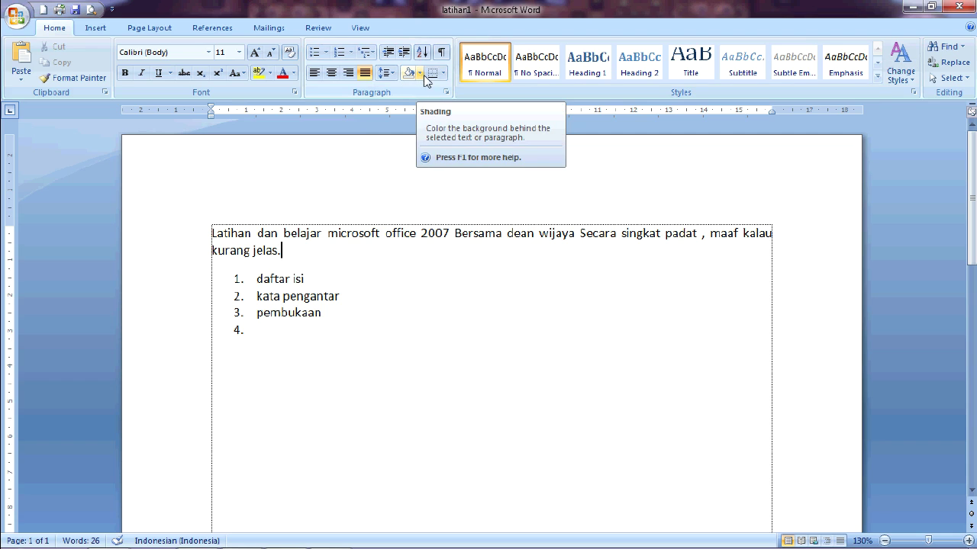
# Shade the background of the opening paragraph with a dark orange theme color.
pyautogui.click(420, 73)
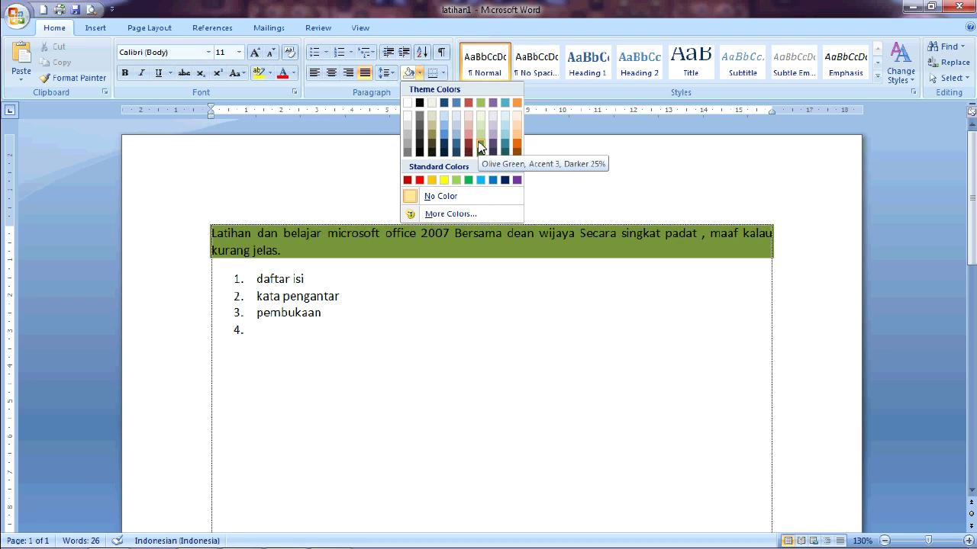
pyautogui.click(260, 76)
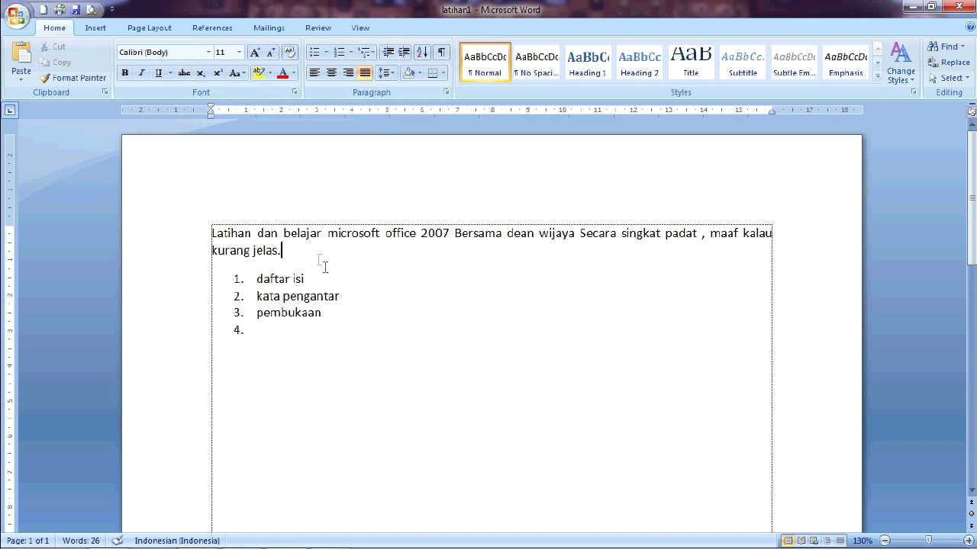
pyautogui.doubleClick(183, 233)
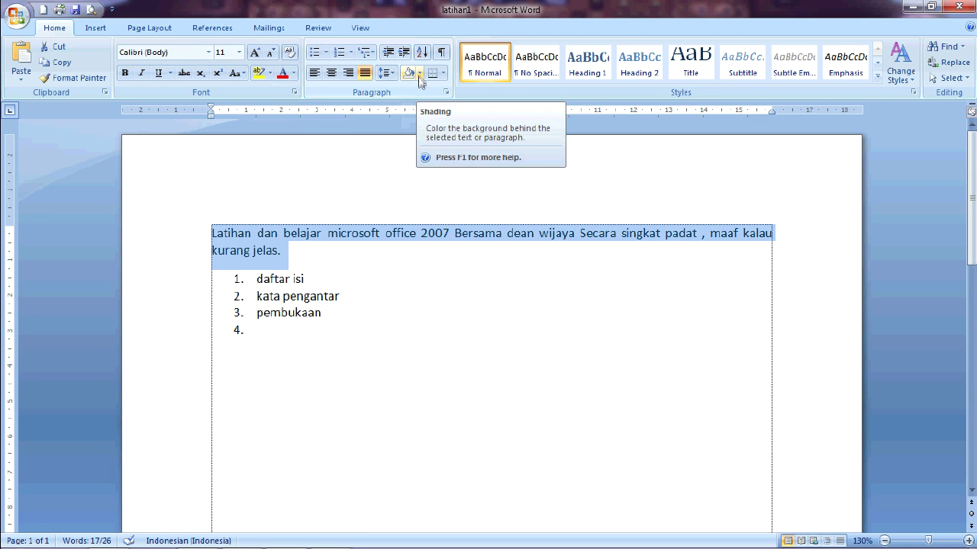
pyautogui.click(419, 74)
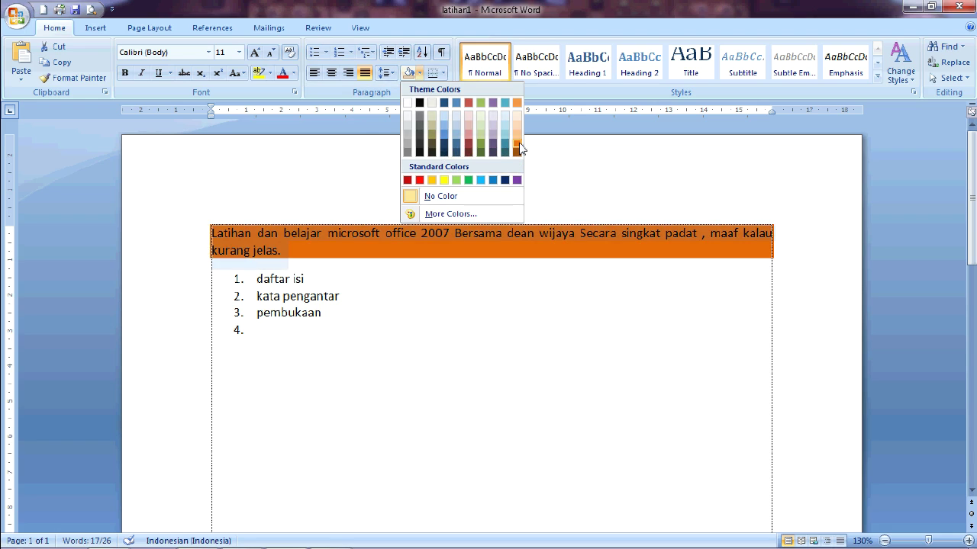
pyautogui.click(519, 146)
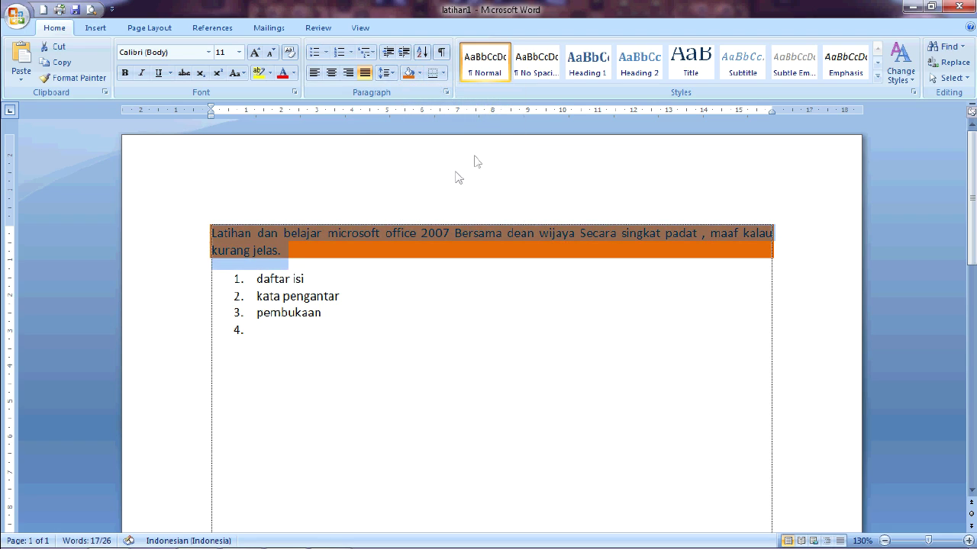
pyautogui.click(371, 271)
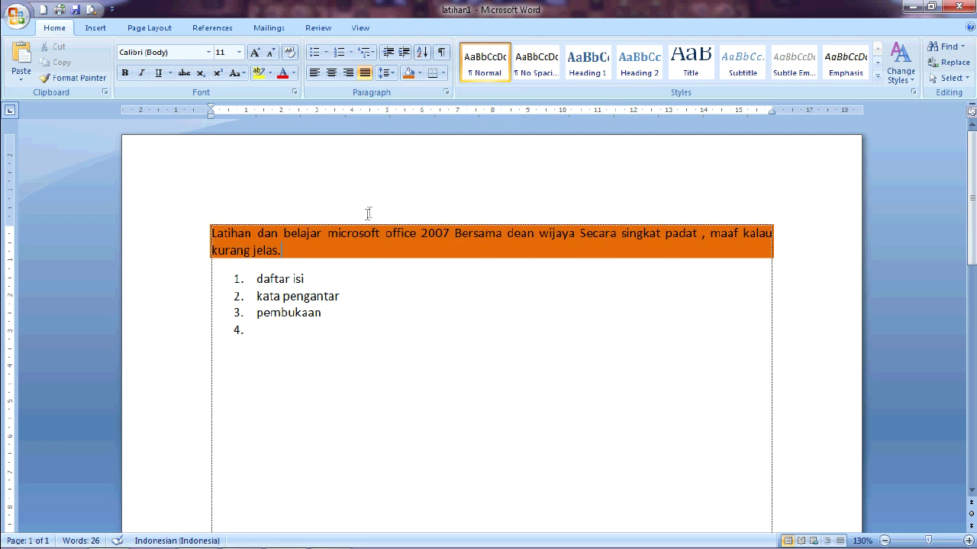
# Shade the word "kata" in the second list item with the same dark orange.
pyautogui.moveTo(258, 296); pyautogui.dragTo(272, 296)
pyautogui.click(409, 73)
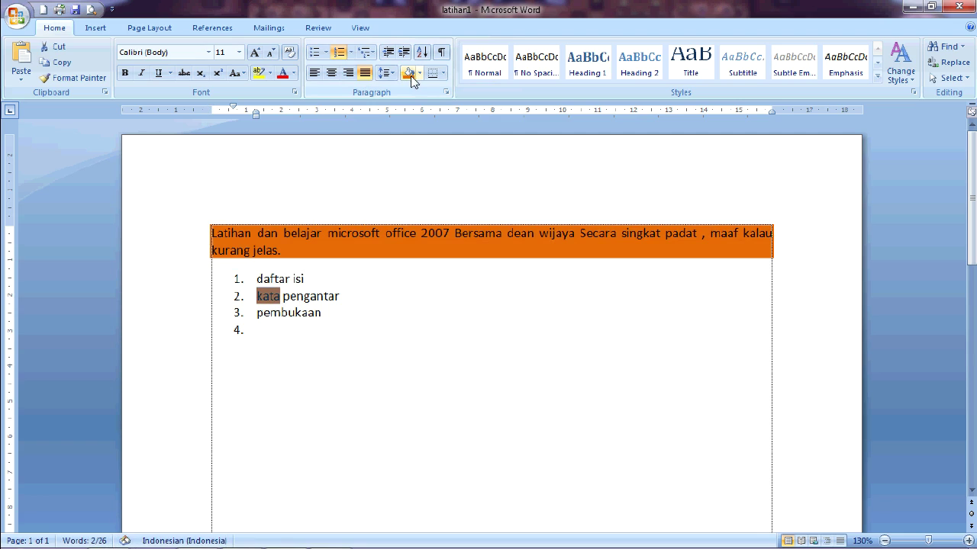
pyautogui.moveTo(343, 296); pyautogui.dragTo(408, 316)
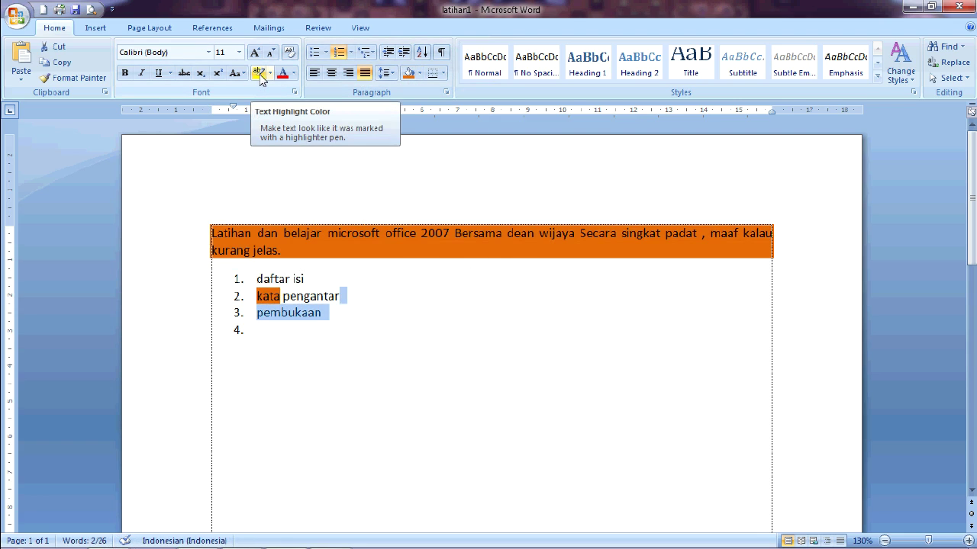
pyautogui.click(372, 292)
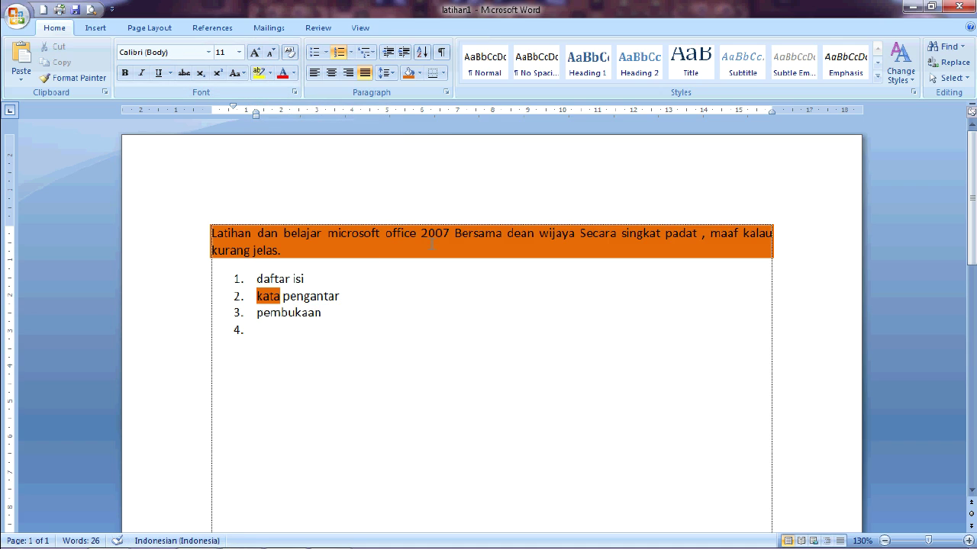
# Apply All Borders to the second list item, "kata pengantar".
pyautogui.click(444, 73)
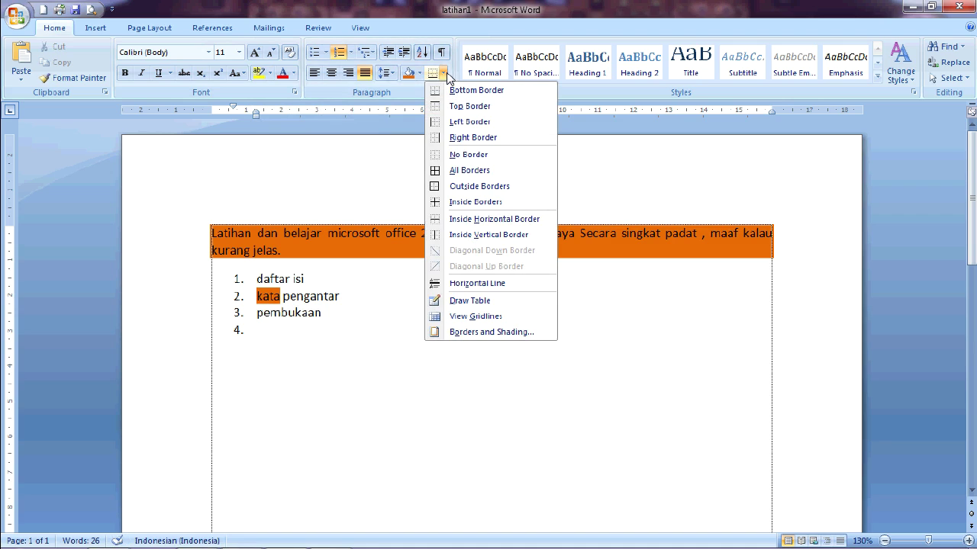
pyautogui.click(404, 152)
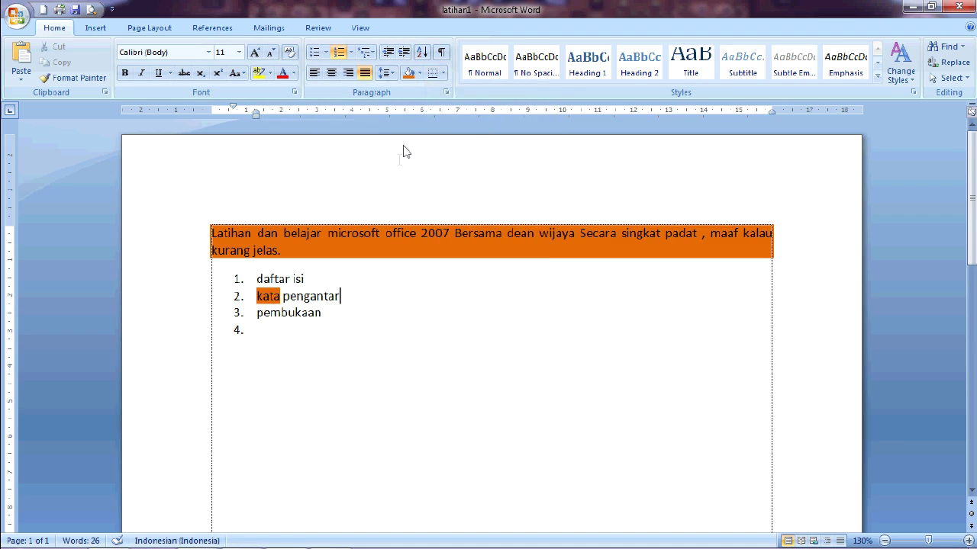
pyautogui.click(444, 76)
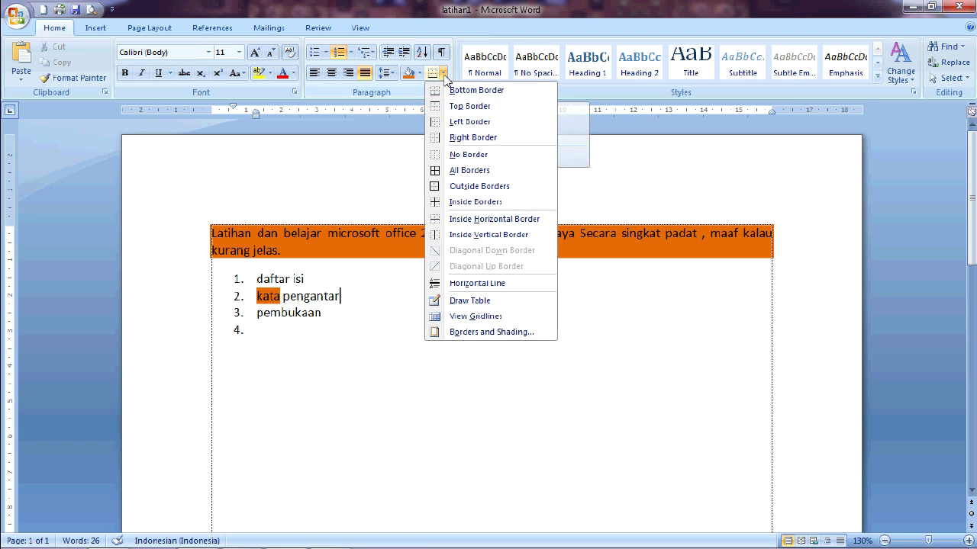
pyautogui.click(455, 172)
pyautogui.click(347, 332)
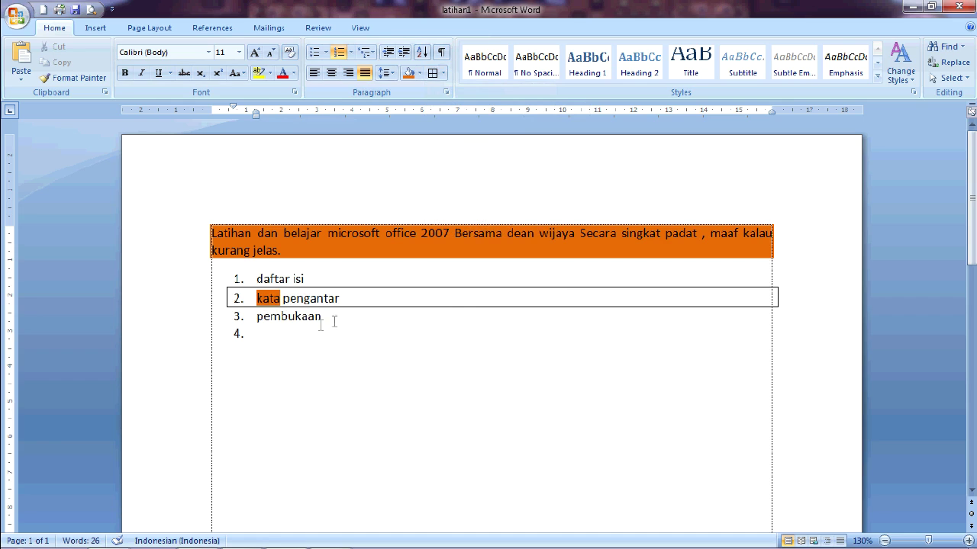
# Apply All Borders to the three list items "daftar isi", "kata pengantar" and "pembukaan".
pyautogui.moveTo(336, 320); pyautogui.dragTo(258, 318)
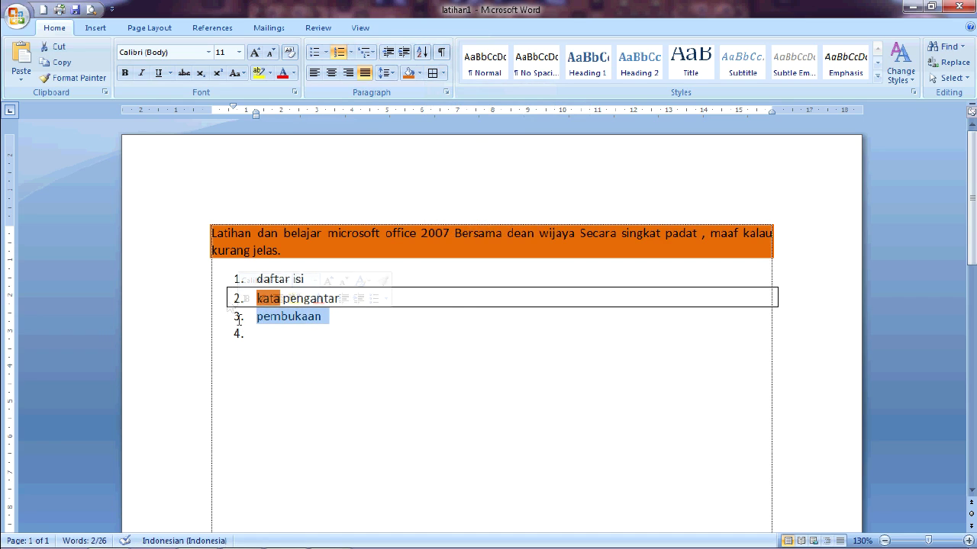
pyautogui.click(260, 363)
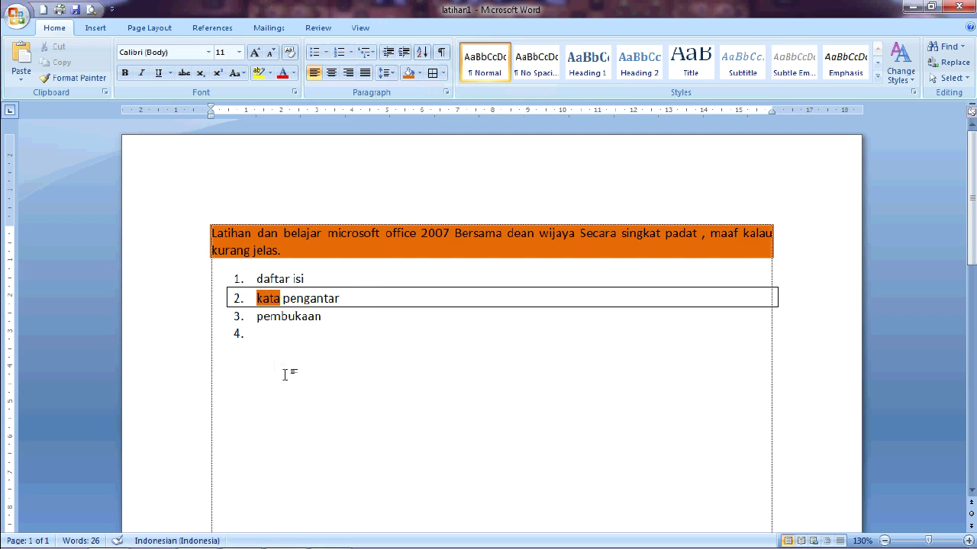
pyautogui.moveTo(262, 364); pyautogui.dragTo(238, 281)
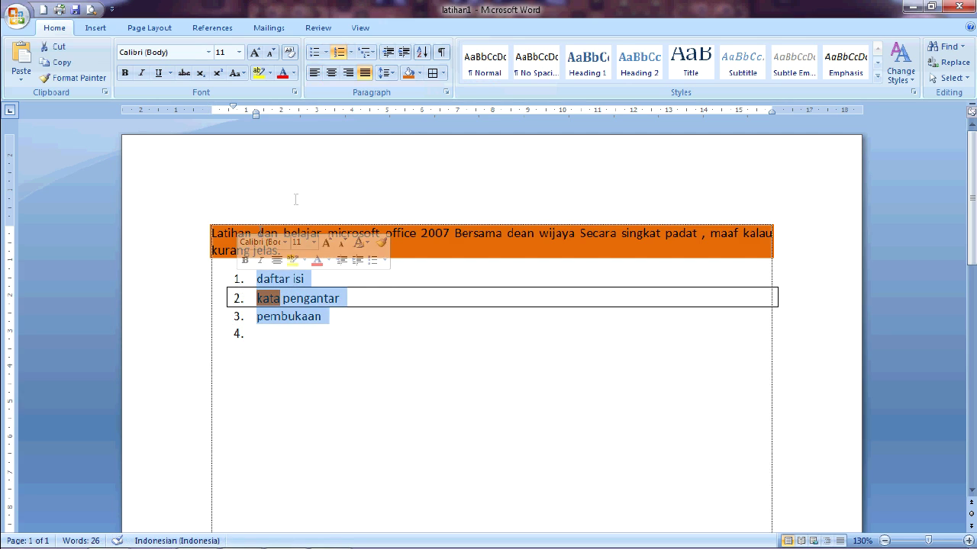
pyautogui.click(433, 73)
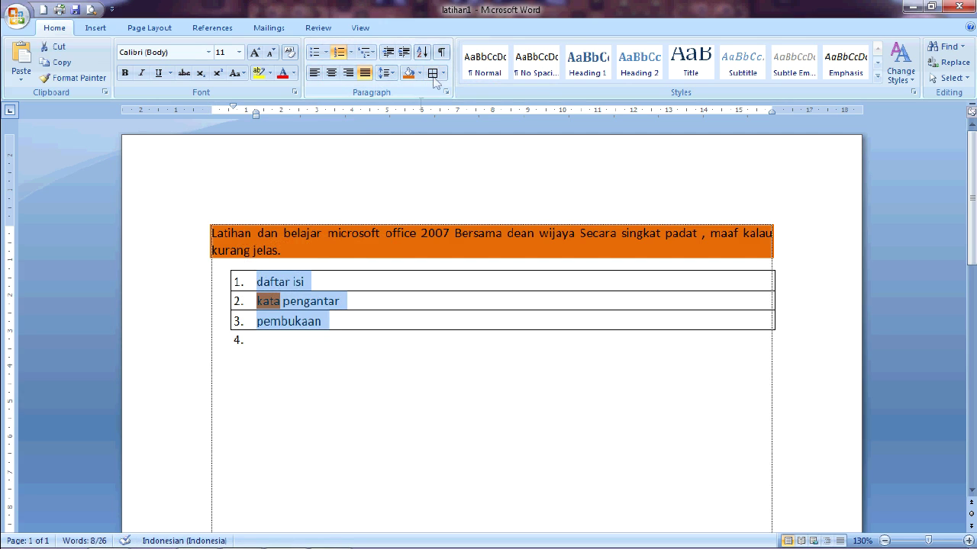
pyautogui.click(352, 284)
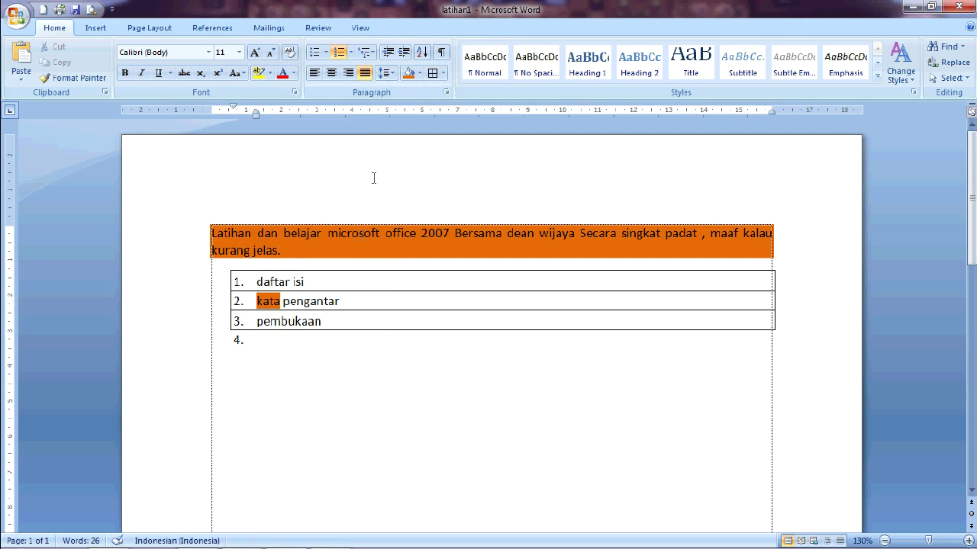
pyautogui.click(434, 76)
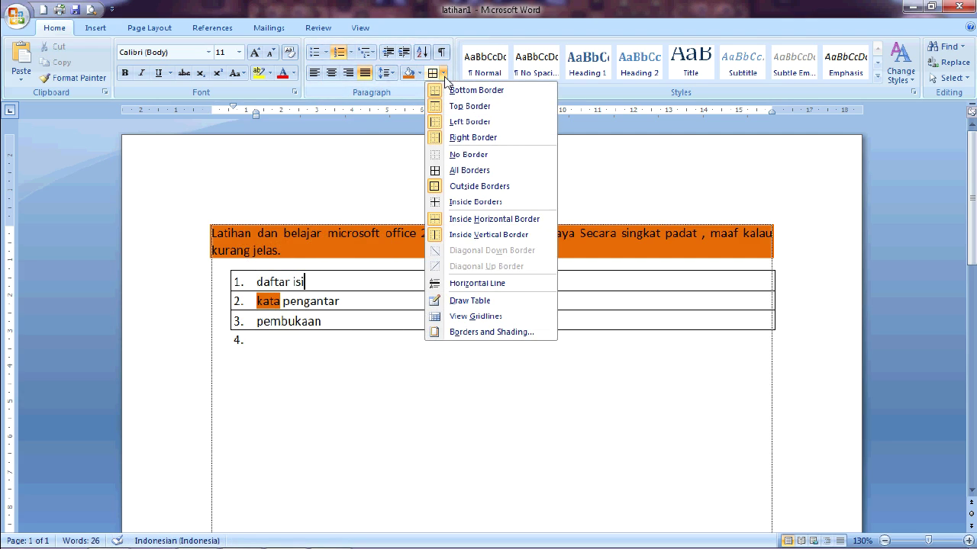
pyautogui.click(462, 171)
pyautogui.click(444, 74)
pyautogui.click(362, 354)
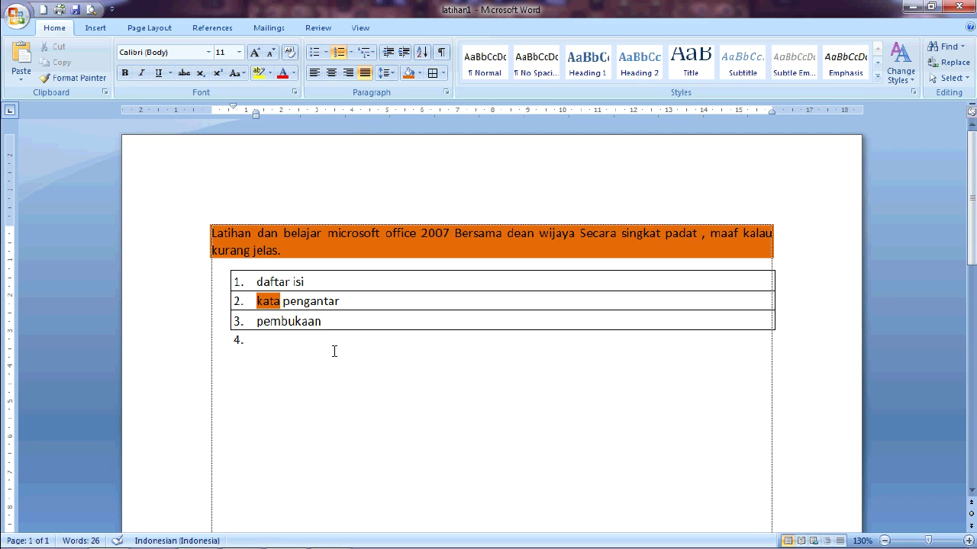
pyautogui.click(283, 211)
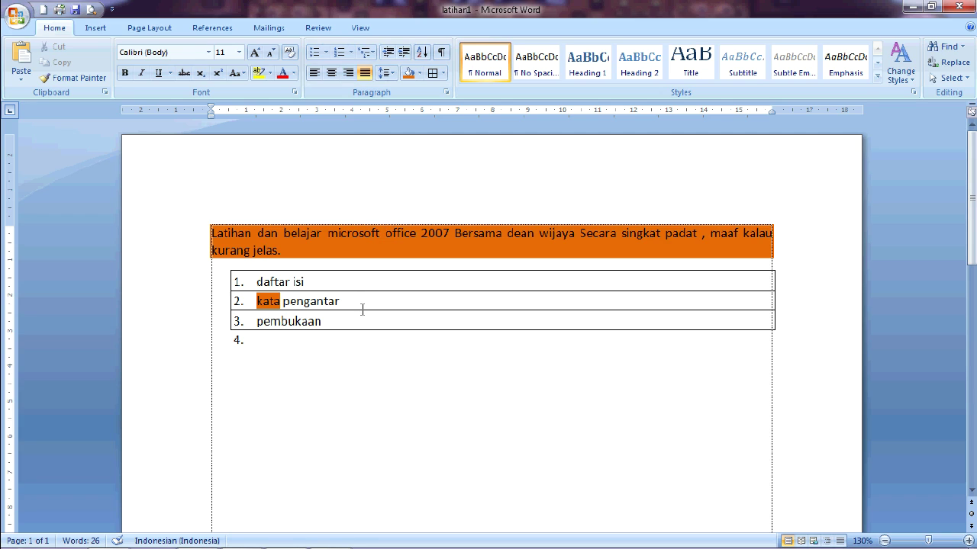
pyautogui.click(334, 537)
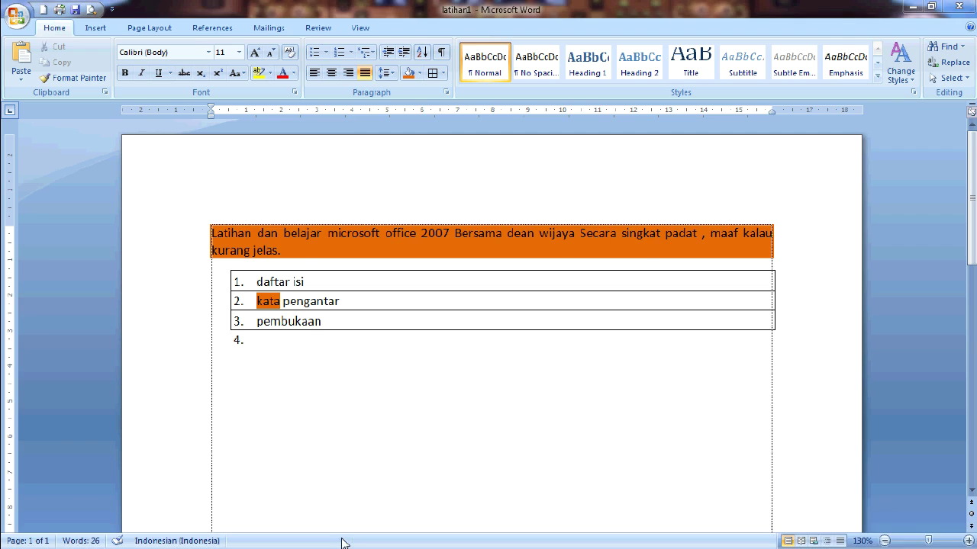